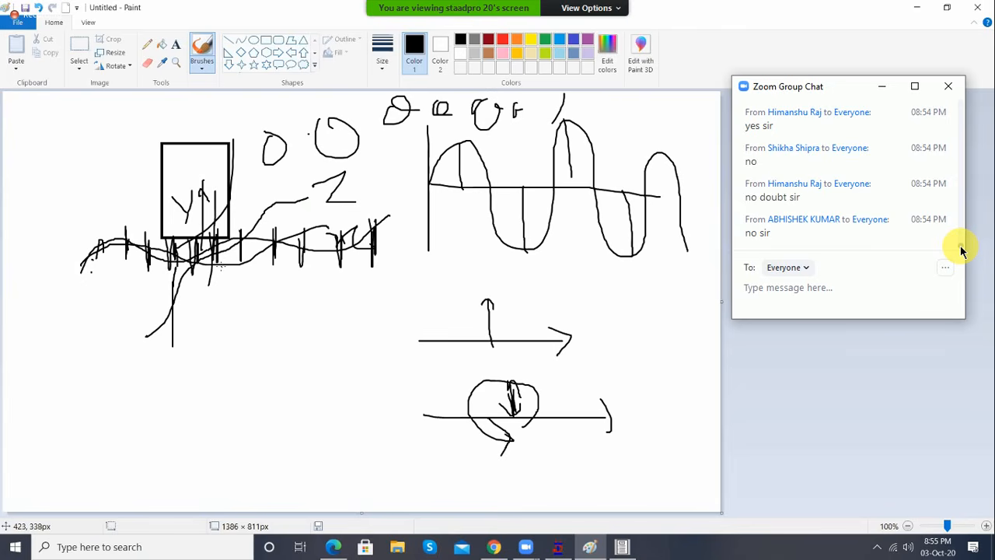
scroll(961, 248, "up", 5)
scroll(961, 247, "down", 5)
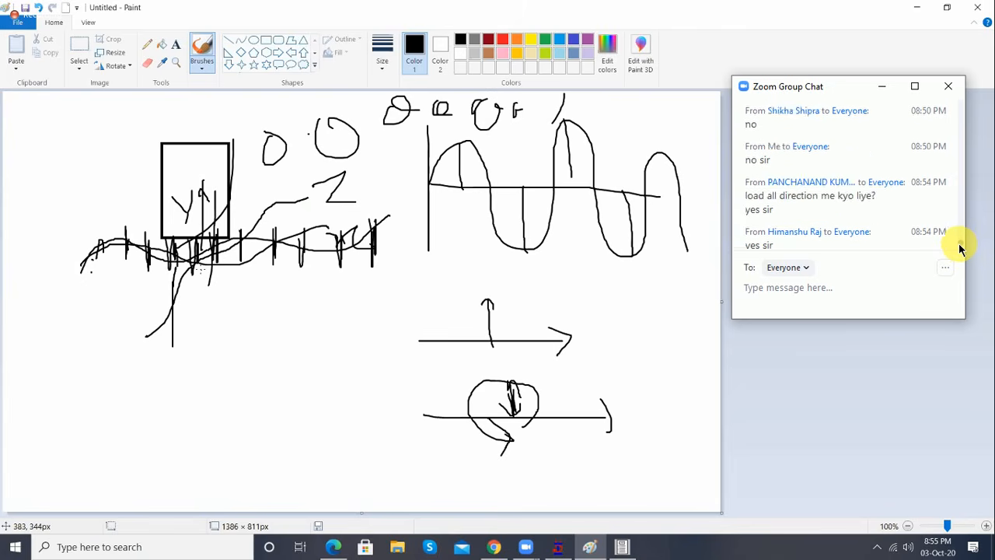
scroll(961, 241, "up", 10)
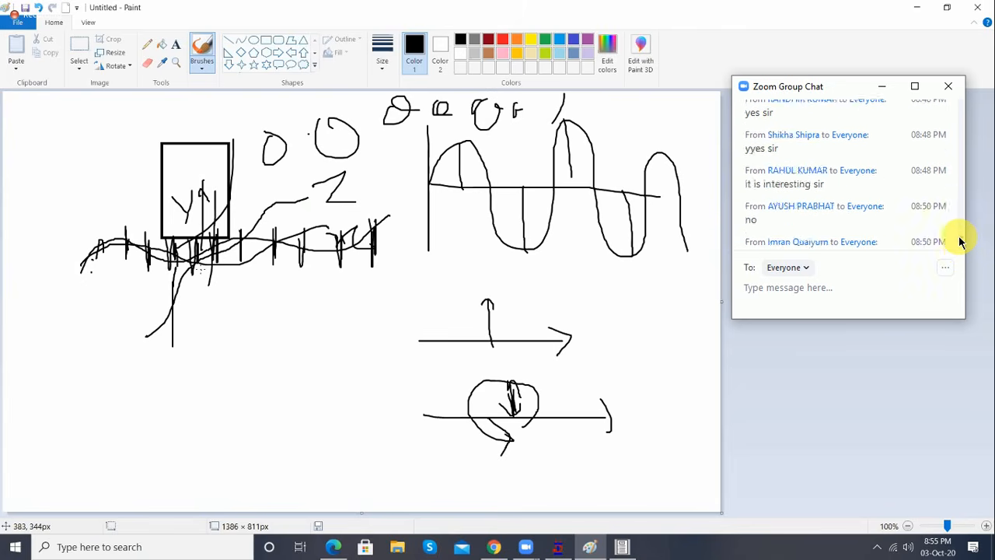
scroll(960, 228, "up", 10)
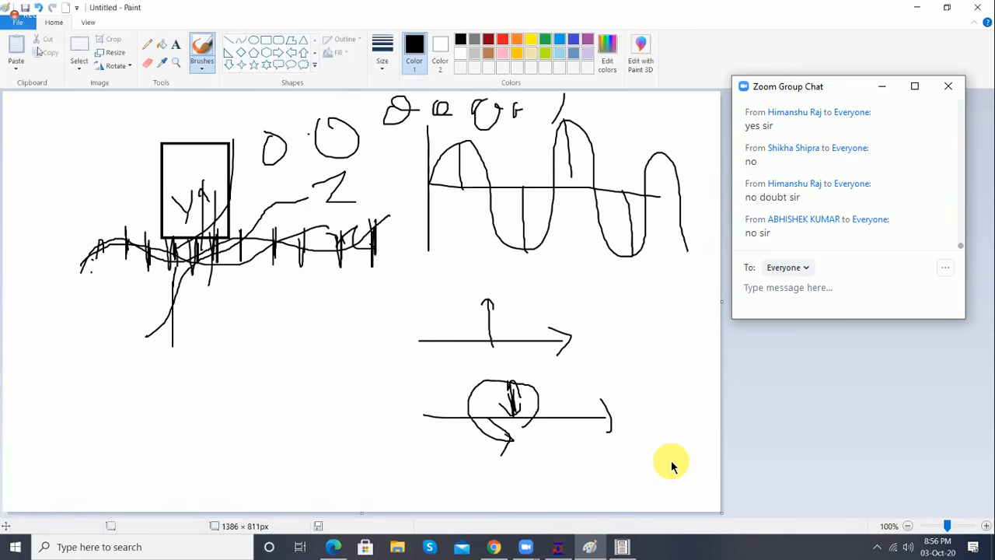
Step: Start a new blank Paint drawing and discard the existing sketches without saving
left_click(17, 22)
left_click(39, 100)
left_click(531, 271)
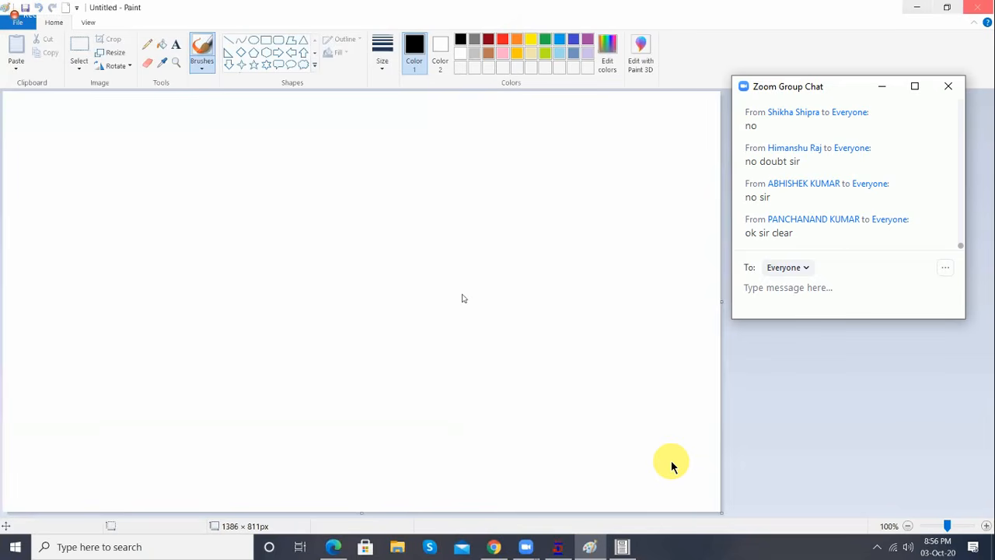
Step: Switch to the STAAD Output Viewer, go to the 1893 Response Spectrum Load results, and close the Zoom group chat window
left_click(916, 7)
left_click(622, 547)
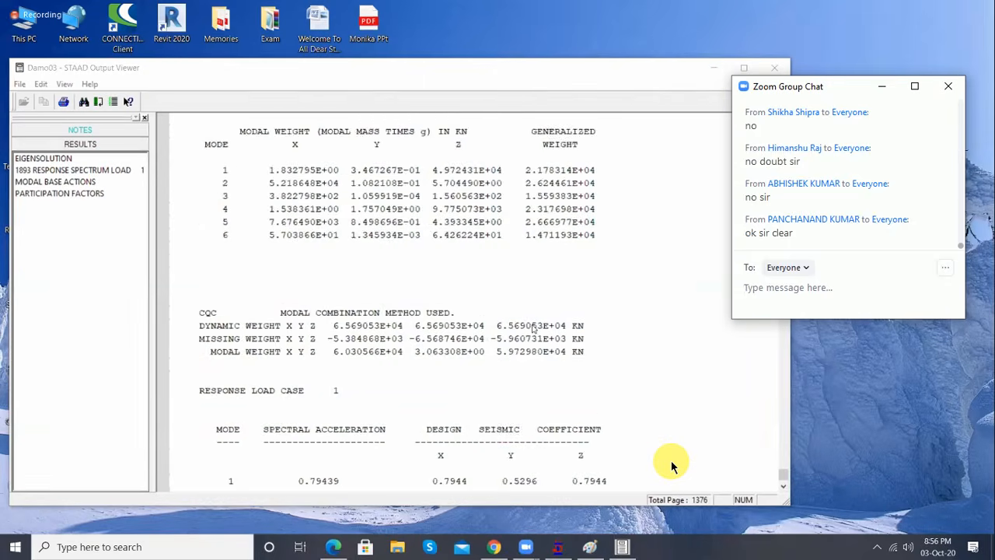
scroll(533, 329, "down", 3)
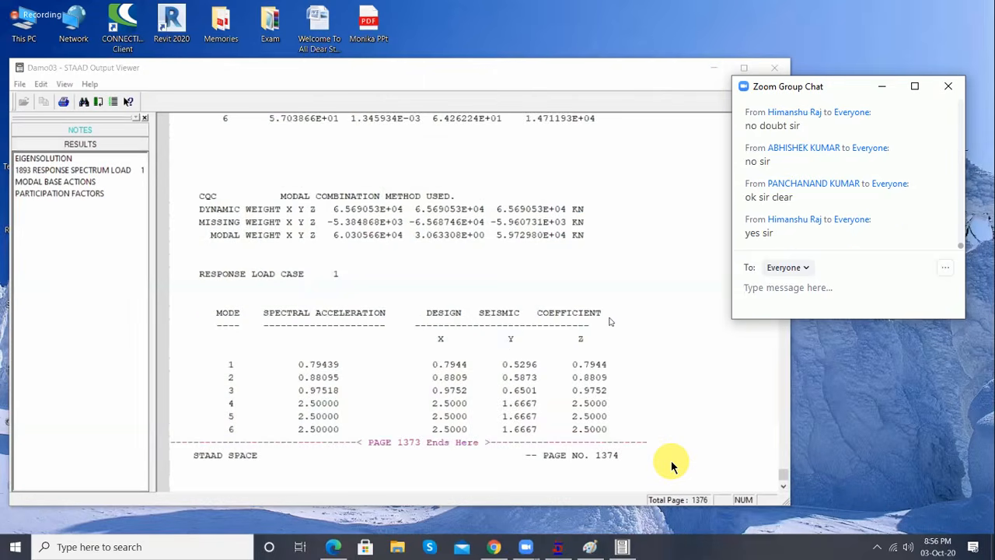
scroll(671, 460, "up", 1)
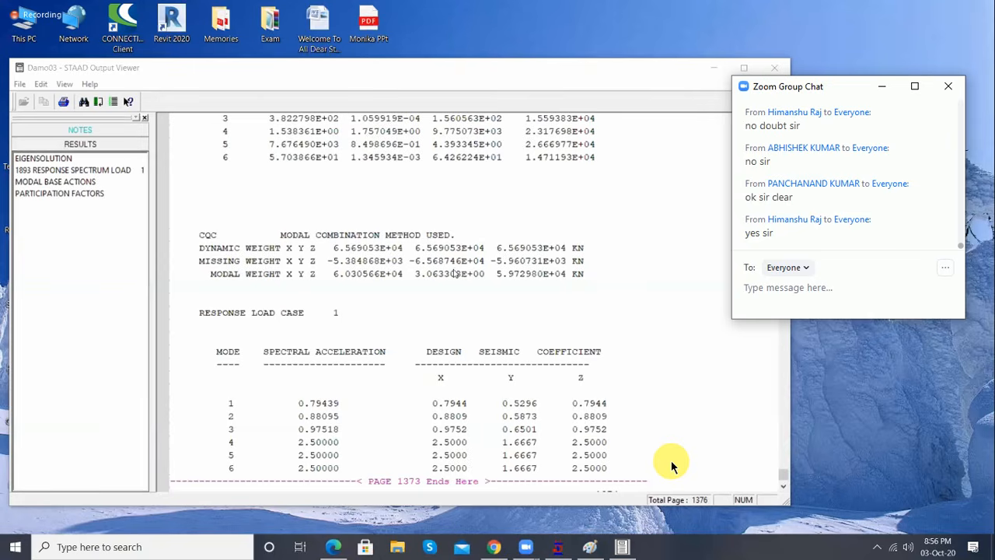
left_click(49, 170)
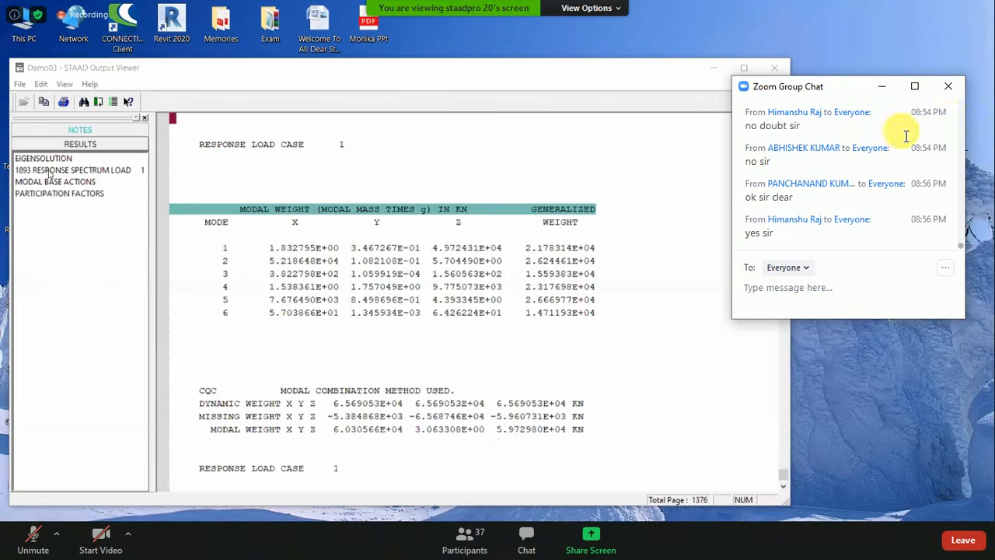
left_click(948, 86)
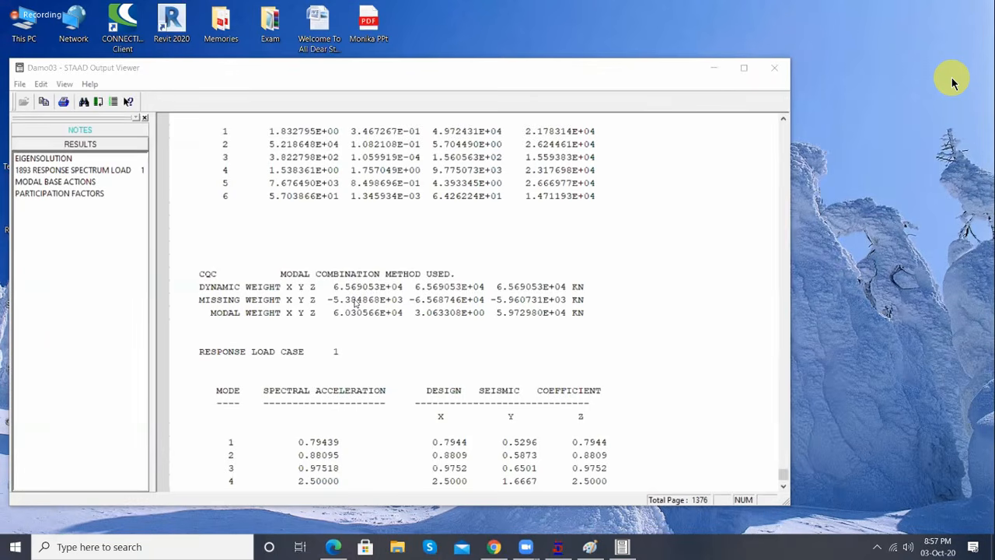
Step: Highlight the dynamic, missing and modal weight rows one by one in the CQC modal combination results
left_click(299, 305)
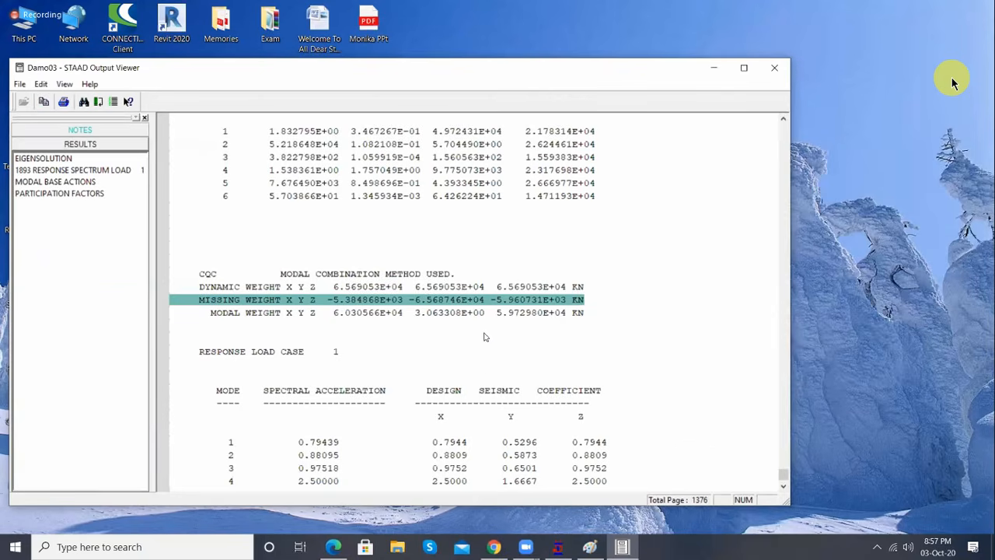
left_click(366, 316)
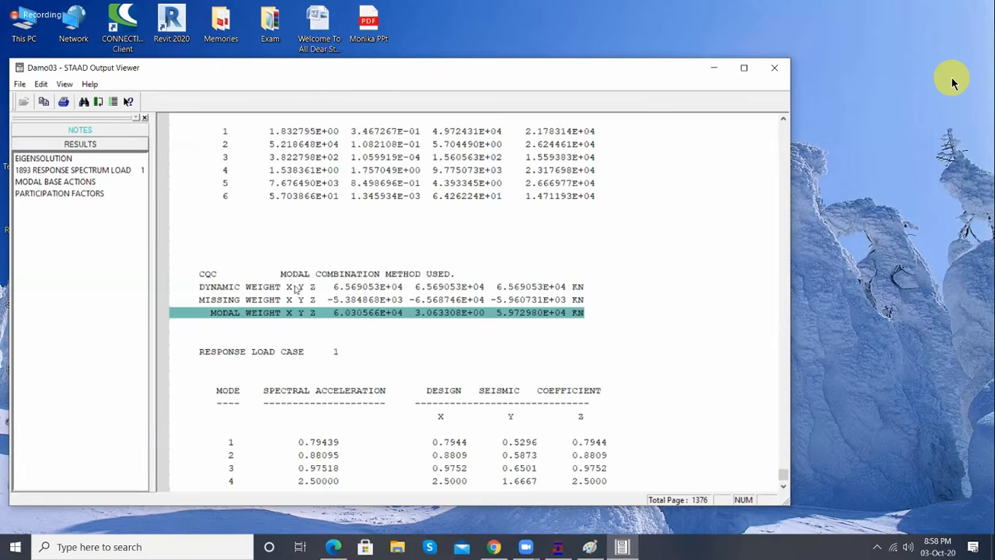
left_click(263, 298)
left_click(267, 313)
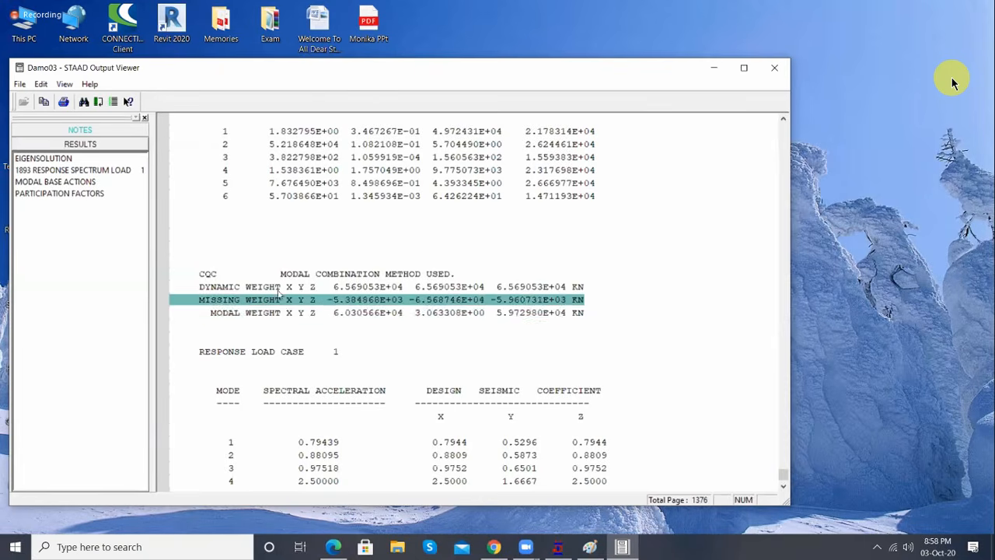
left_click(296, 289)
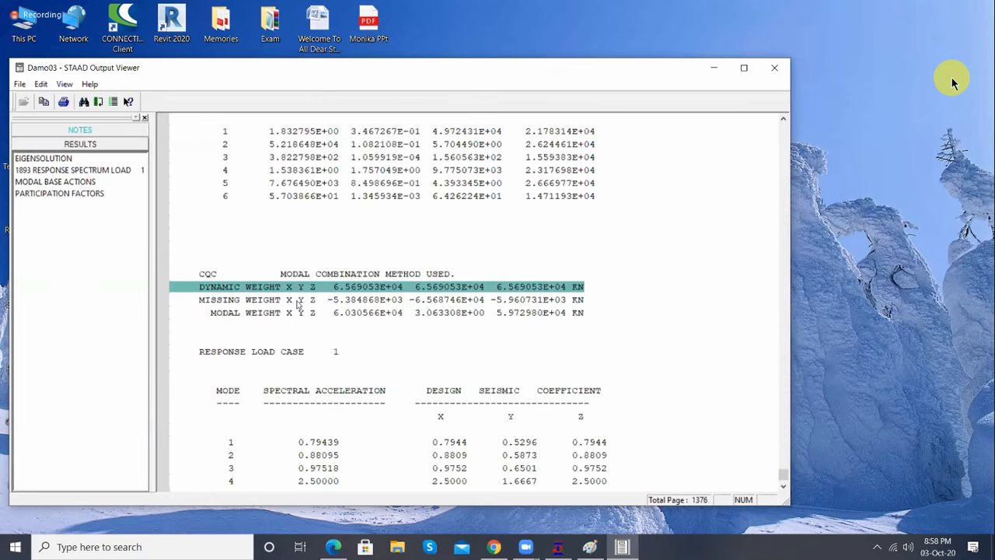
left_click(298, 302)
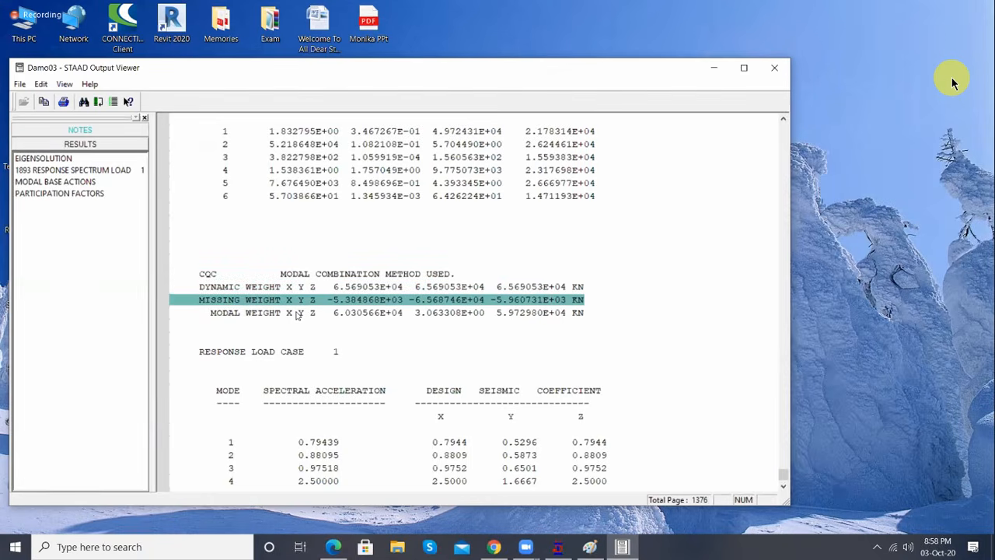
left_click(297, 314)
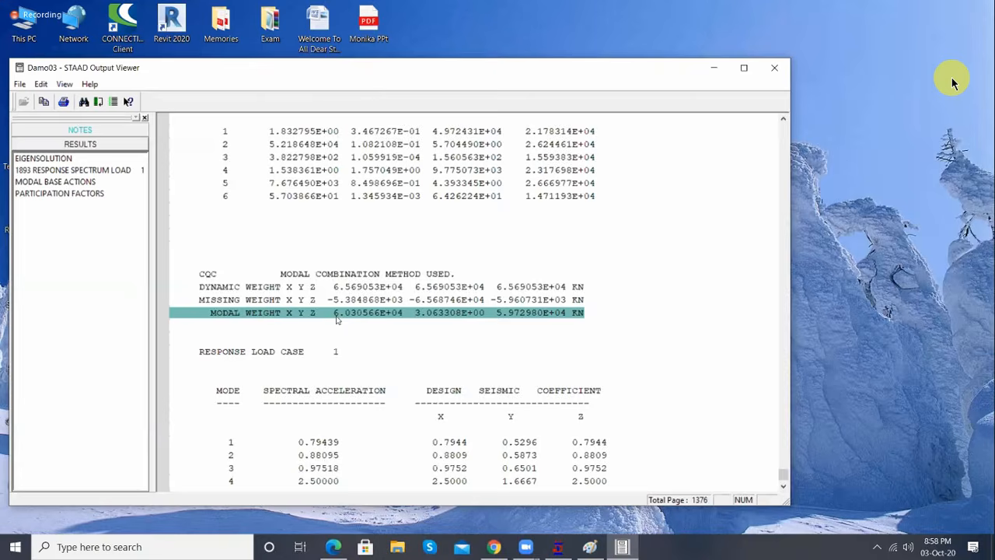
Step: Examine the spectral acceleration and design seismic coefficients of each mode, plus the response spectrum's directional values, scale factor and damping factor
scroll(336, 318, "down", 4)
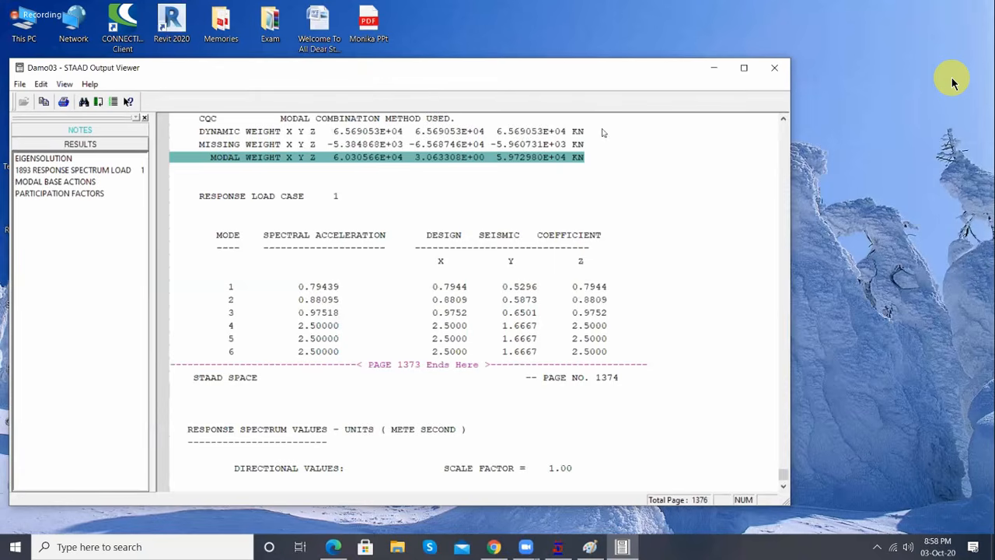
left_click(344, 187)
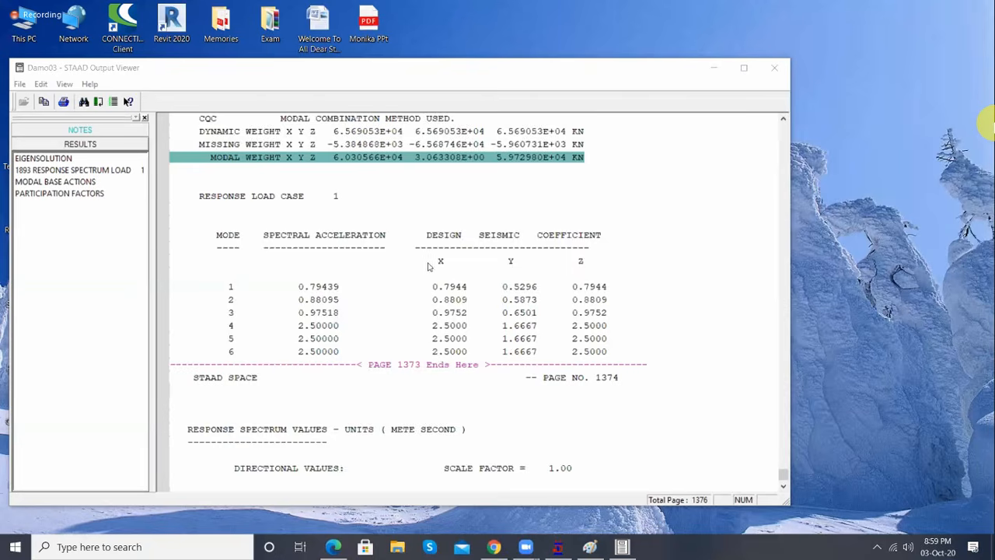
scroll(429, 264, "down", 8)
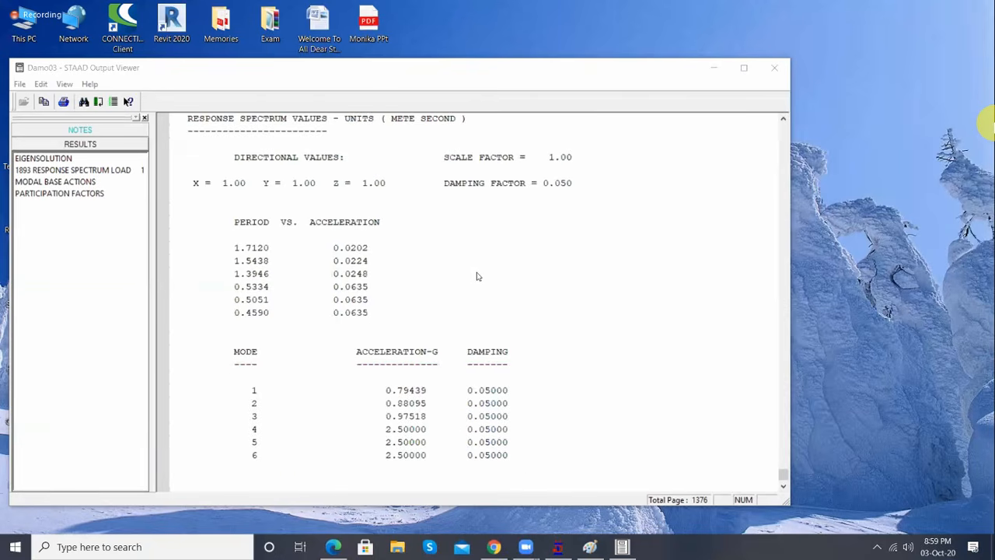
scroll(479, 275, "up", 1)
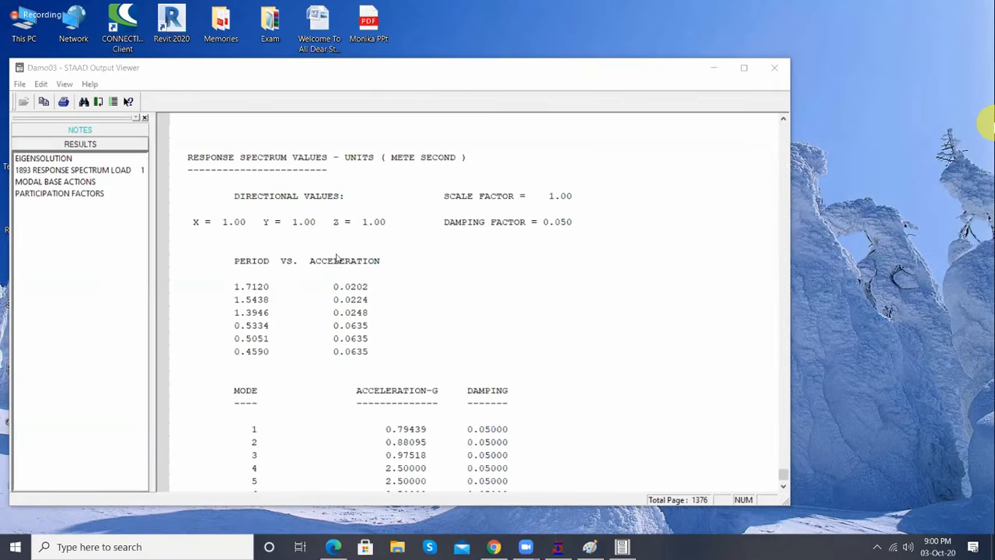
scroll(273, 232, "down", 1)
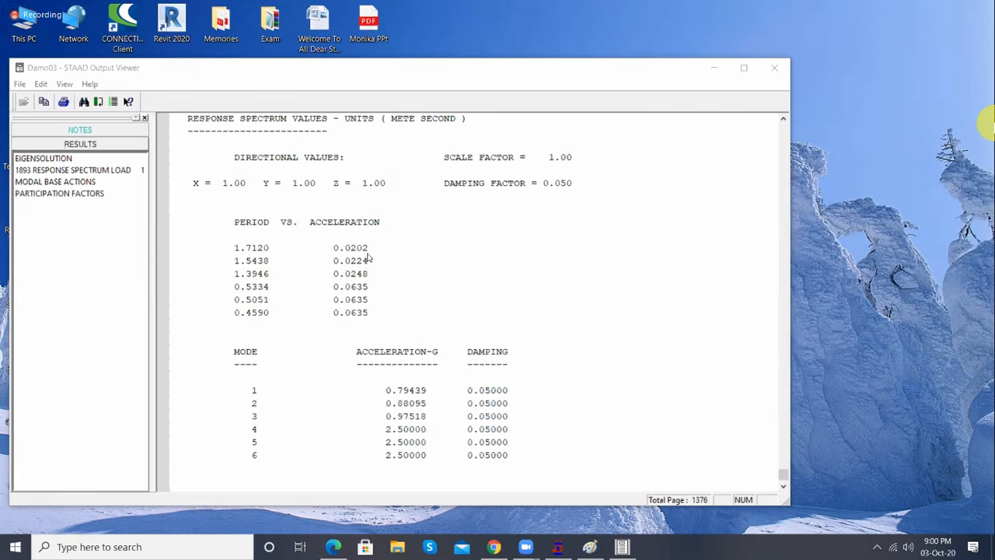
scroll(369, 258, "down", 1)
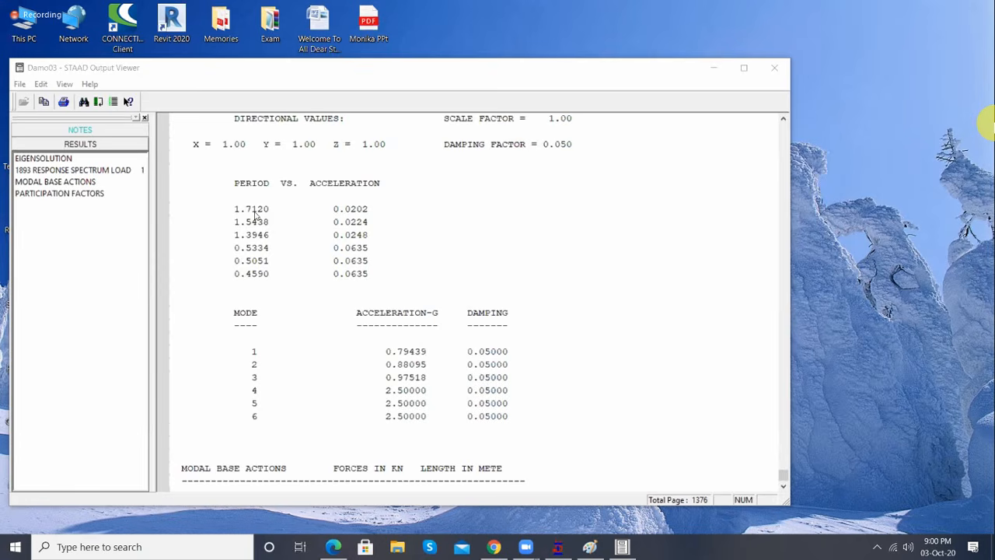
Step: Highlight each row of the Period vs. Acceleration table in turn to compare the six modes
left_click(359, 217)
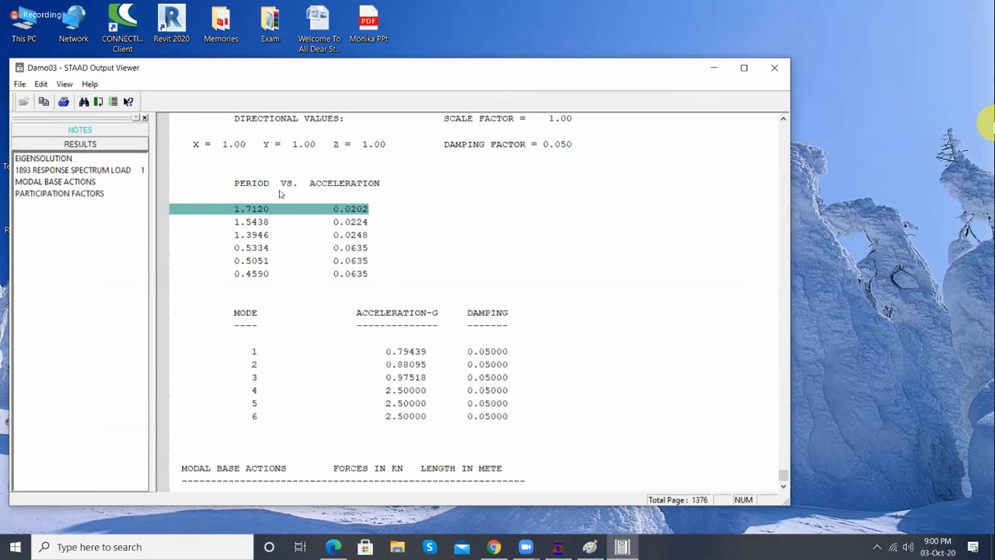
left_click(353, 224)
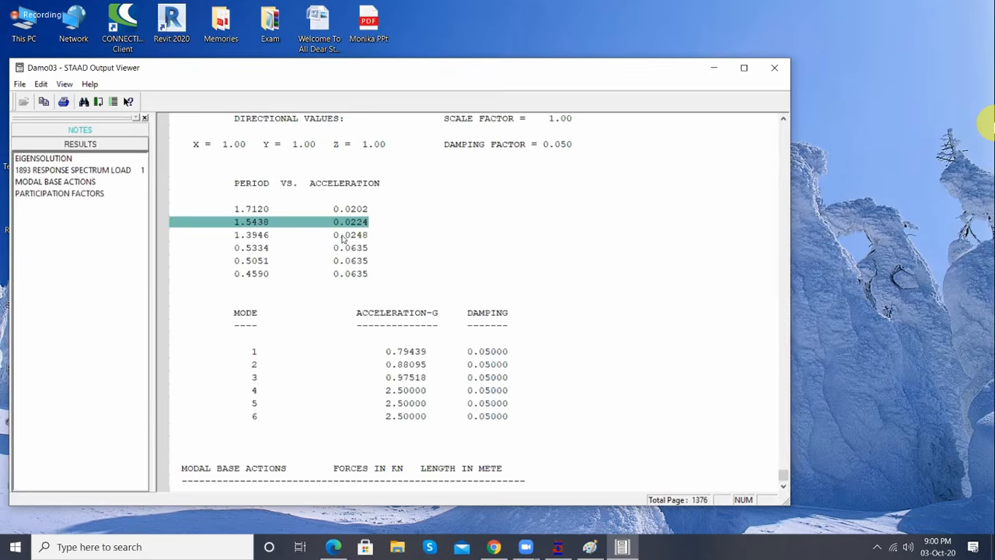
left_click(347, 238)
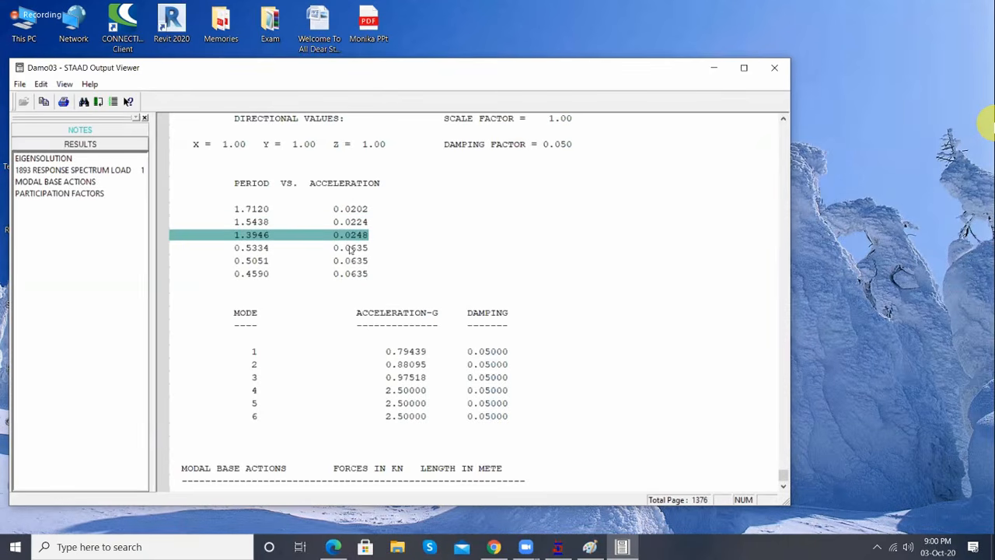
left_click(350, 249)
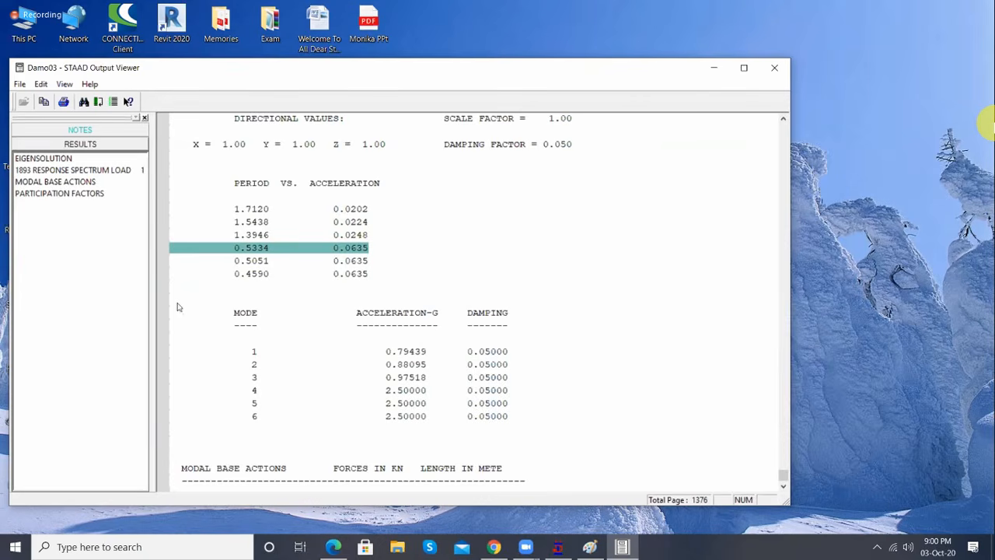
left_click(269, 264)
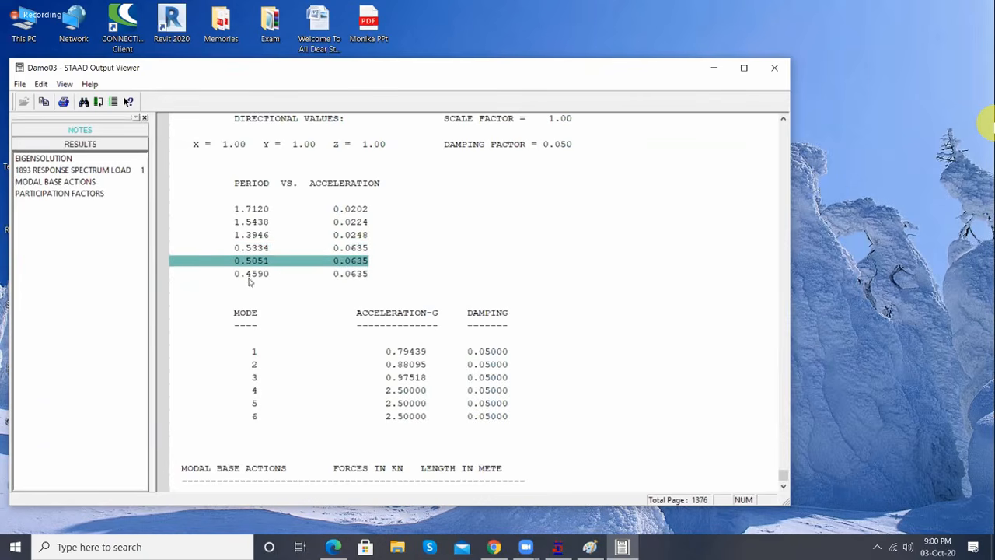
left_click(325, 274)
Step: Review the acceleration and damping per mode, the modal base actions, and the mass participation factors with base shear
scroll(364, 264, "down", 1)
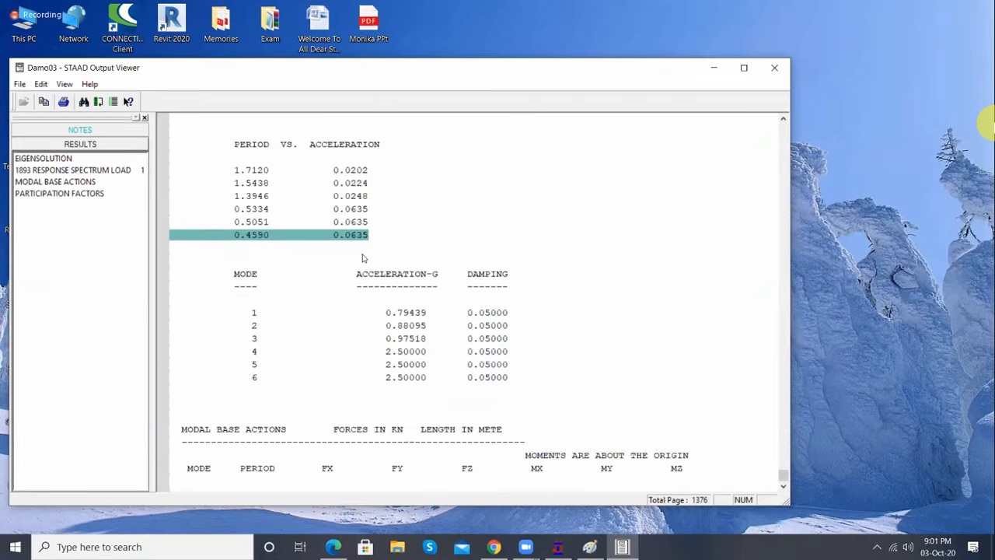
scroll(363, 258, "down", 3)
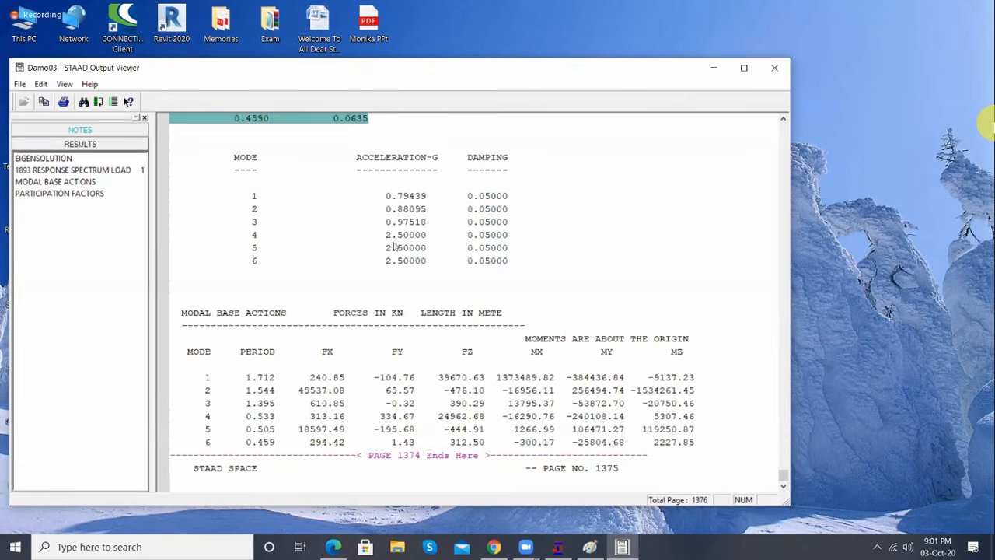
scroll(204, 182, "down", 4)
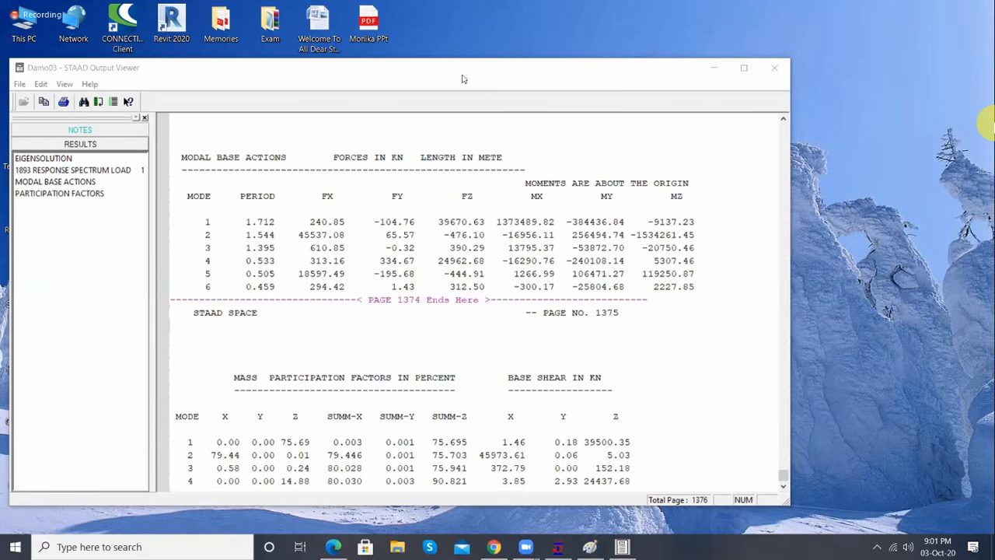
scroll(410, 237, "down", 3)
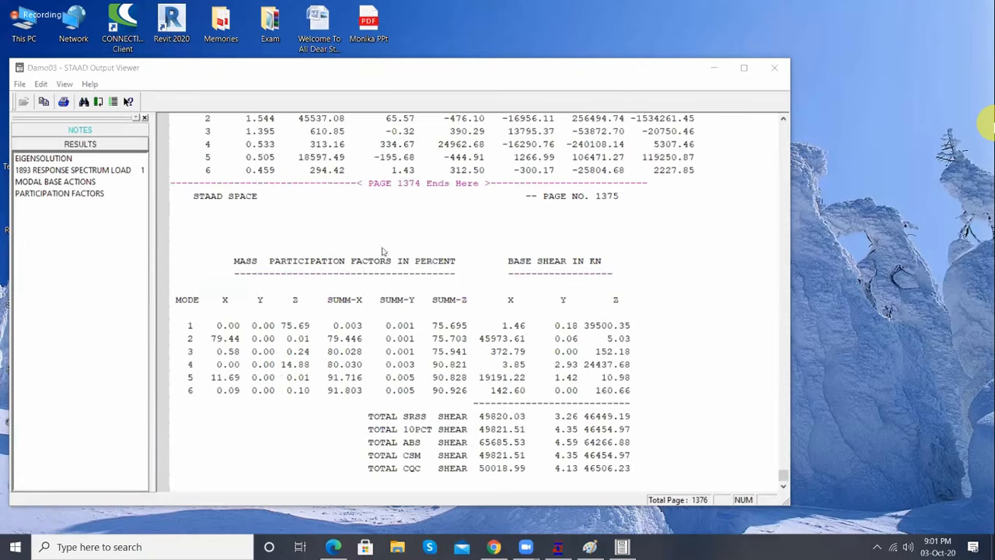
scroll(373, 247, "up", 2)
scroll(256, 204, "up", 1)
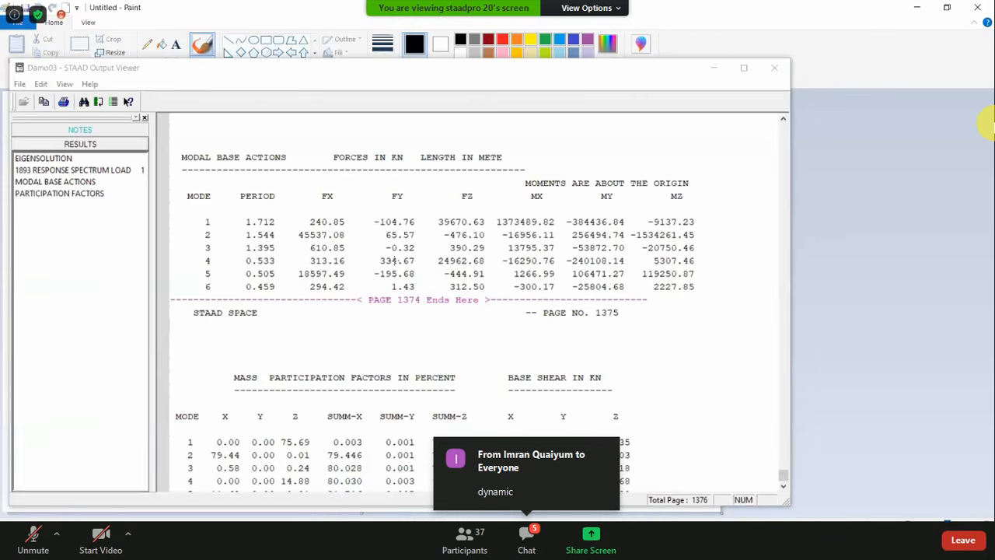
Step: Switch to Paint and sketch three axes from a common origin with curved rotation arrows around each, then show the desktop
left_click(348, 262)
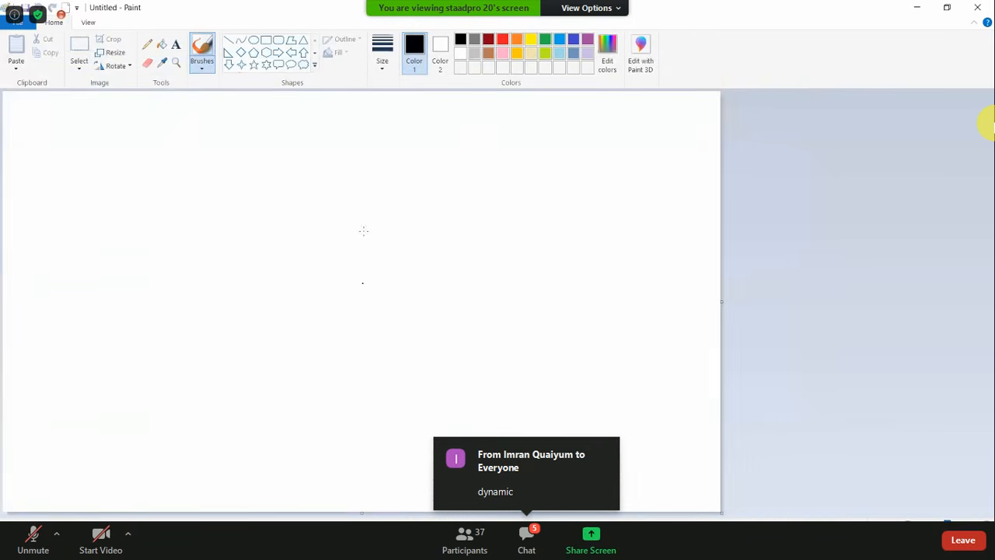
left_click_drag(328, 295, 369, 296)
left_click_drag(434, 295, 510, 293)
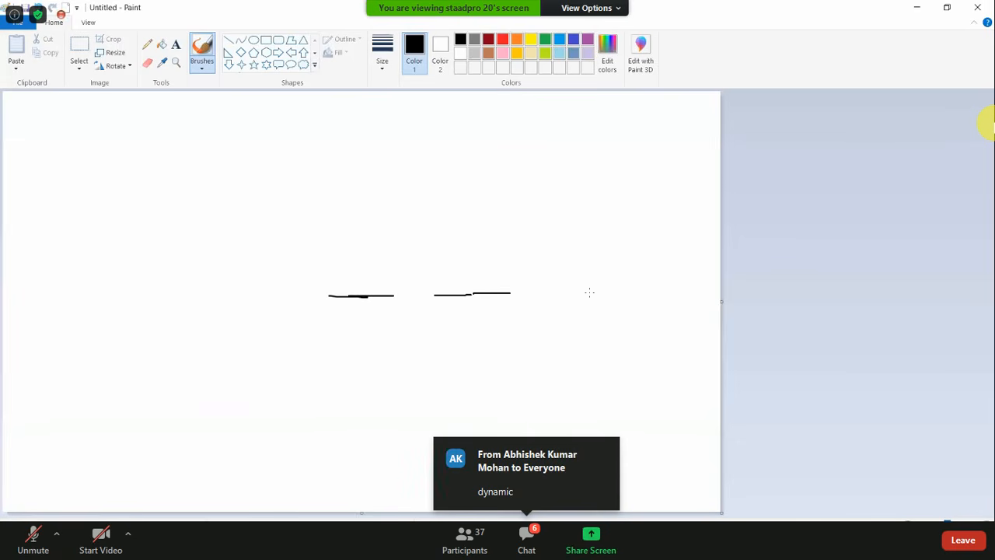
left_click_drag(590, 293, 644, 298)
left_click_drag(423, 298, 394, 304)
left_click_drag(535, 268, 570, 332)
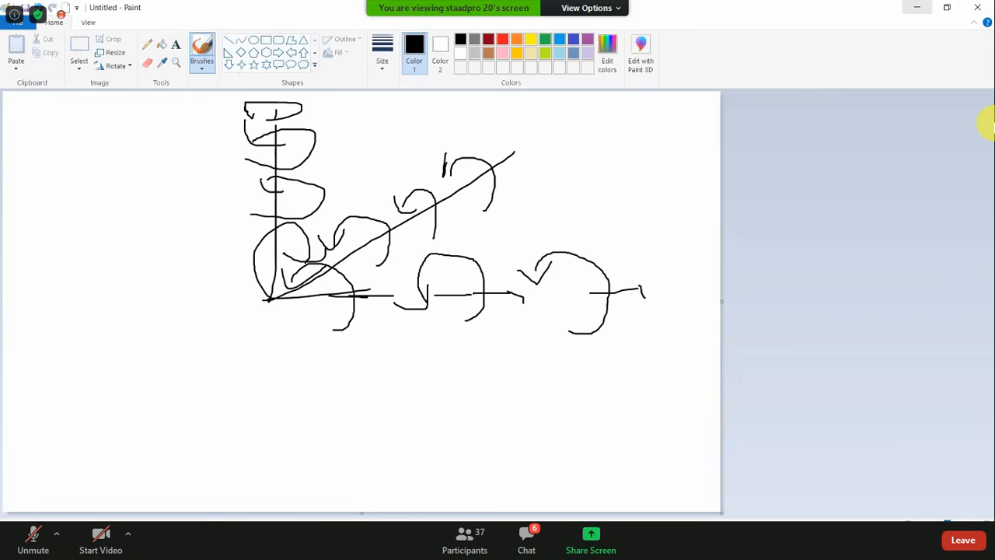
key("super+d")
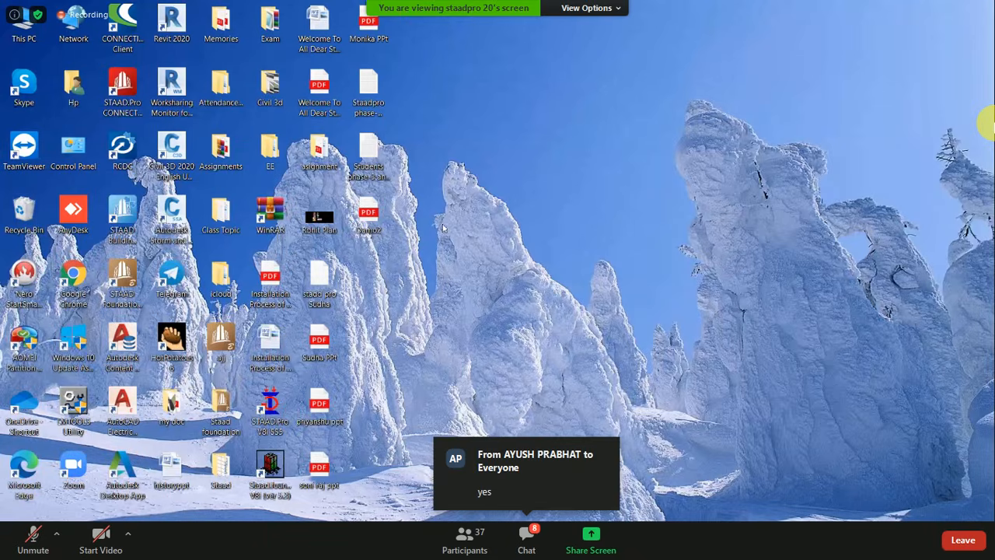
Step: Return to the STAAD output and highlight the SRSS, 10PCT, ABS, CSM and CQC total shear rows under the mass participation factors
key("super+d")
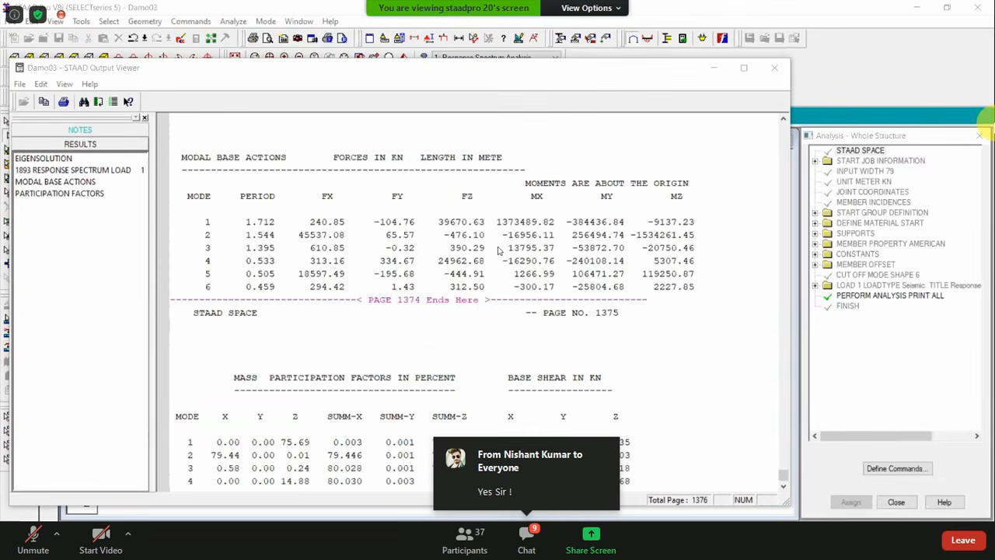
scroll(499, 249, "down", 1)
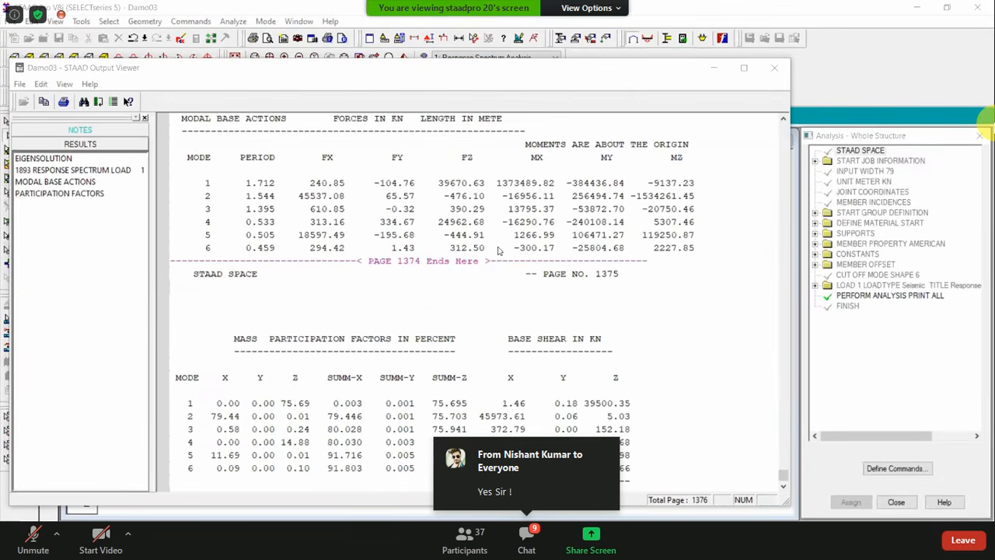
scroll(499, 250, "down", 4)
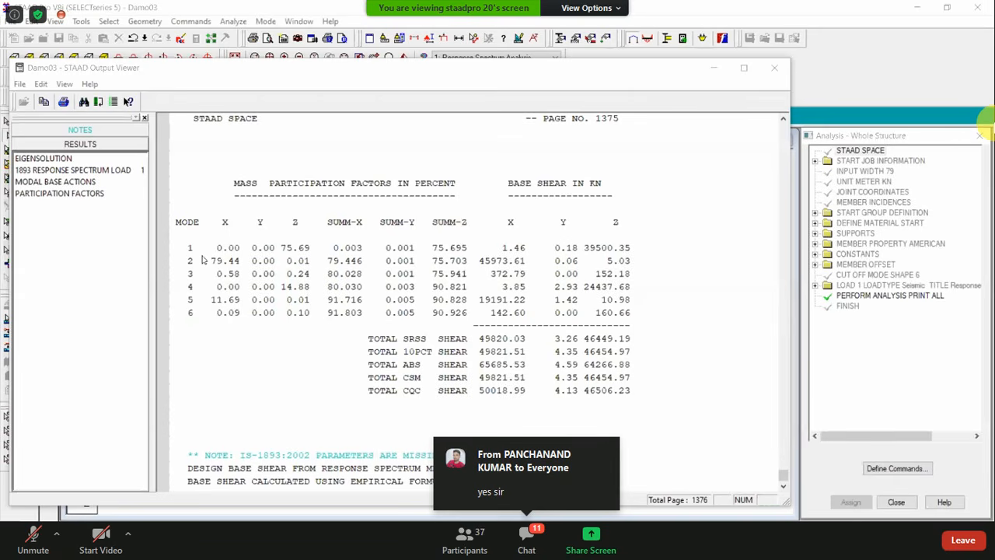
left_click(415, 393)
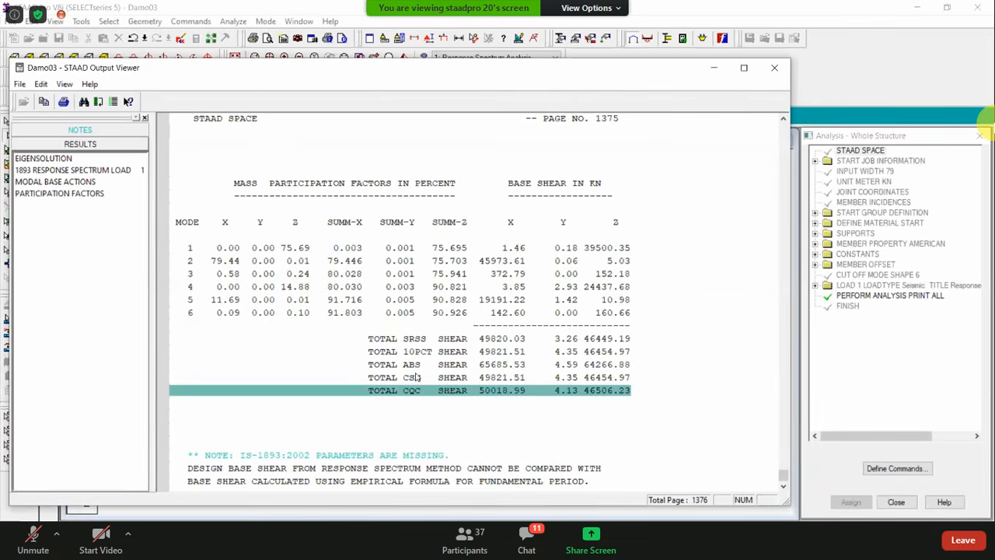
left_click(419, 365)
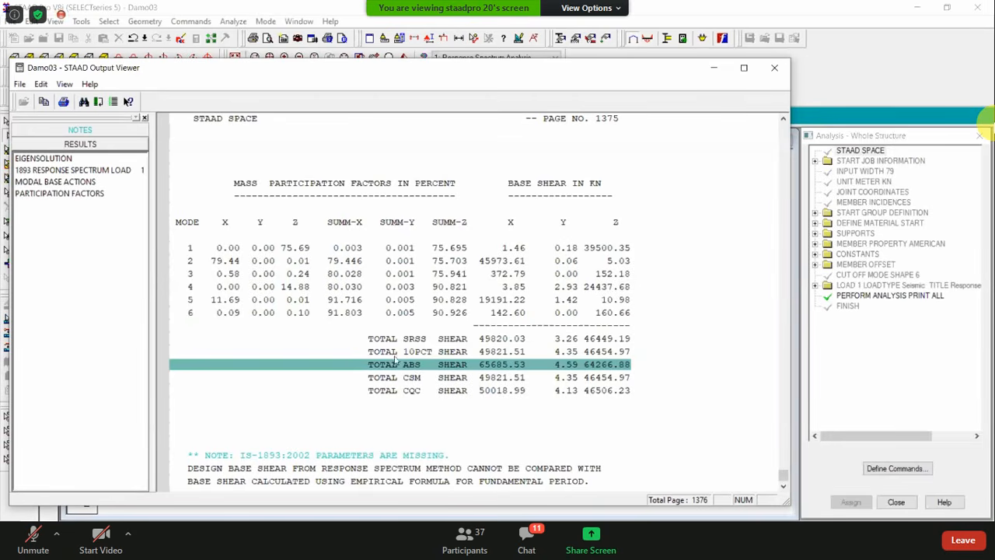
left_click(362, 350)
left_click(423, 327)
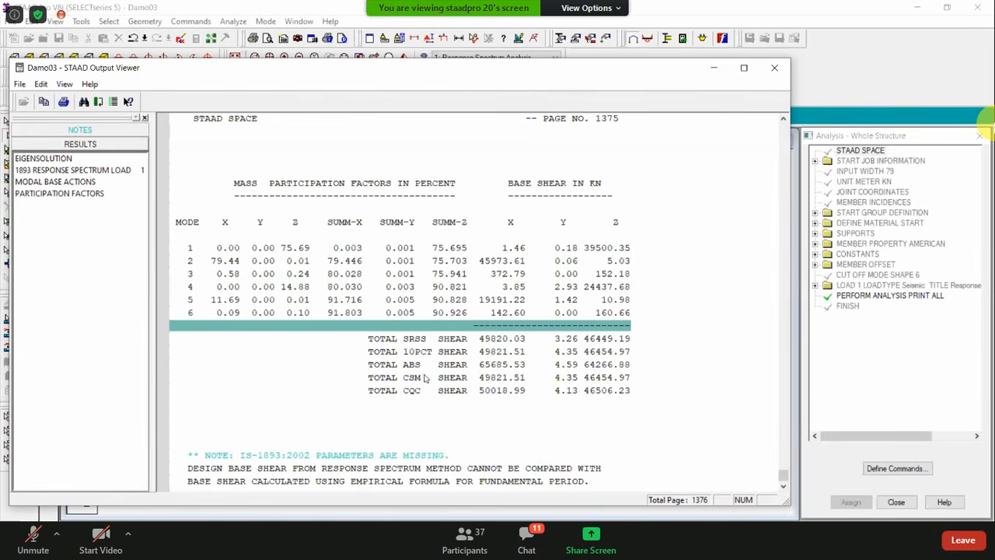
left_click(248, 378)
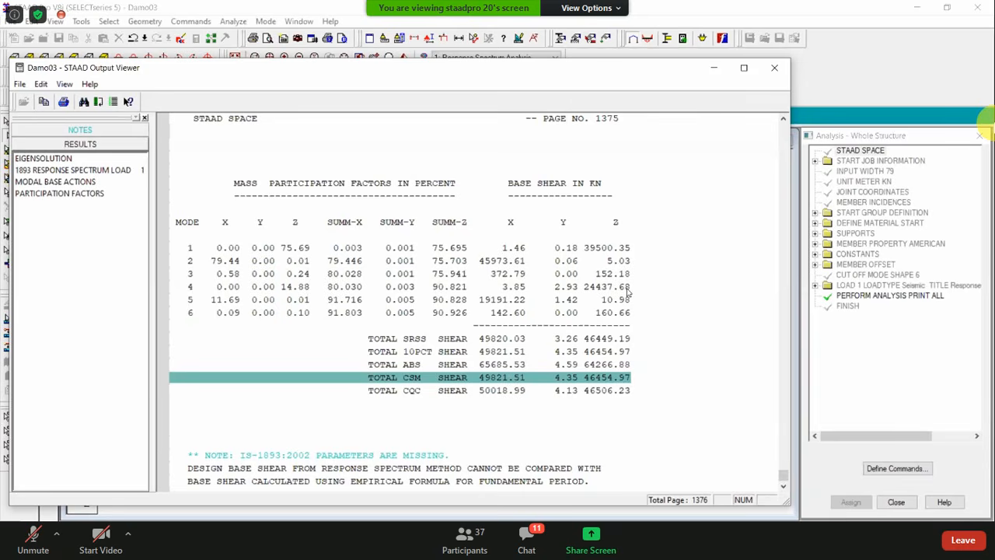
left_click(505, 340)
left_click(504, 390)
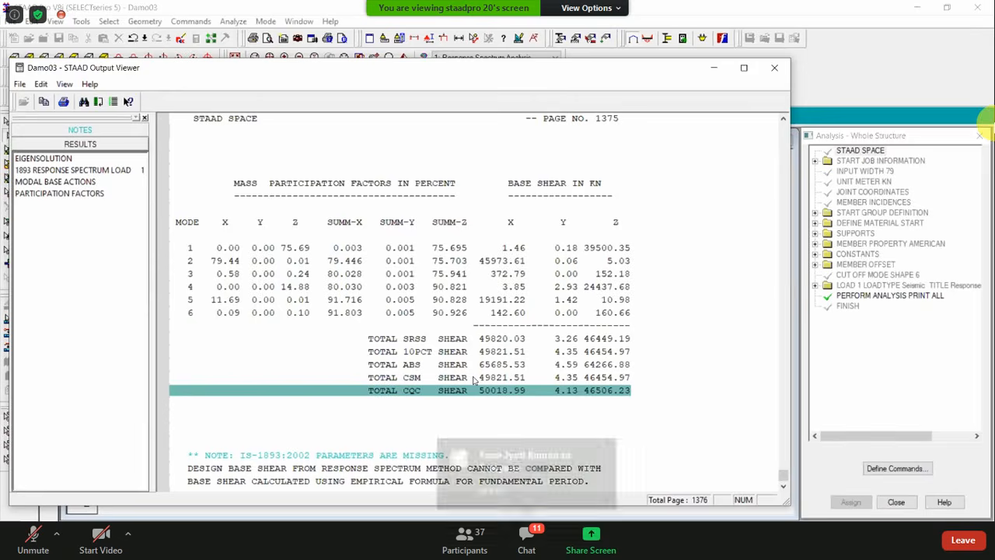
Step: Open the Zoom group chat and send the message "Yes Sir" to everyone
left_click(528, 527)
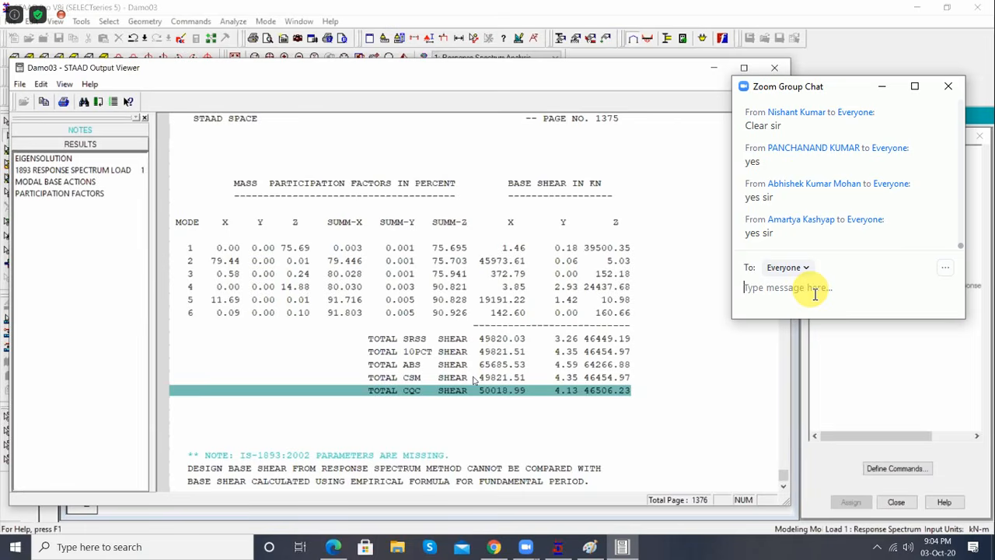
type("Yes Sir")
key("ctrl+a")
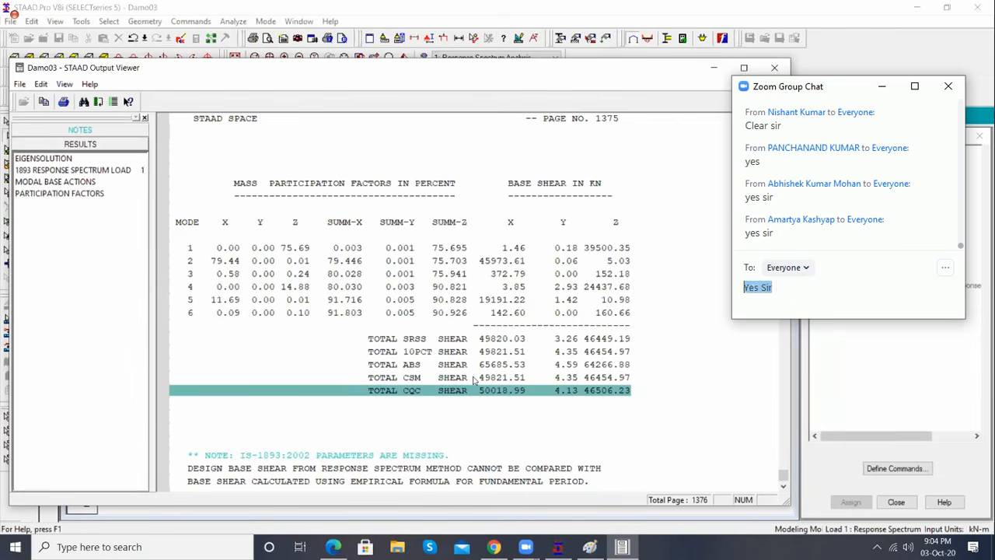
key("Return")
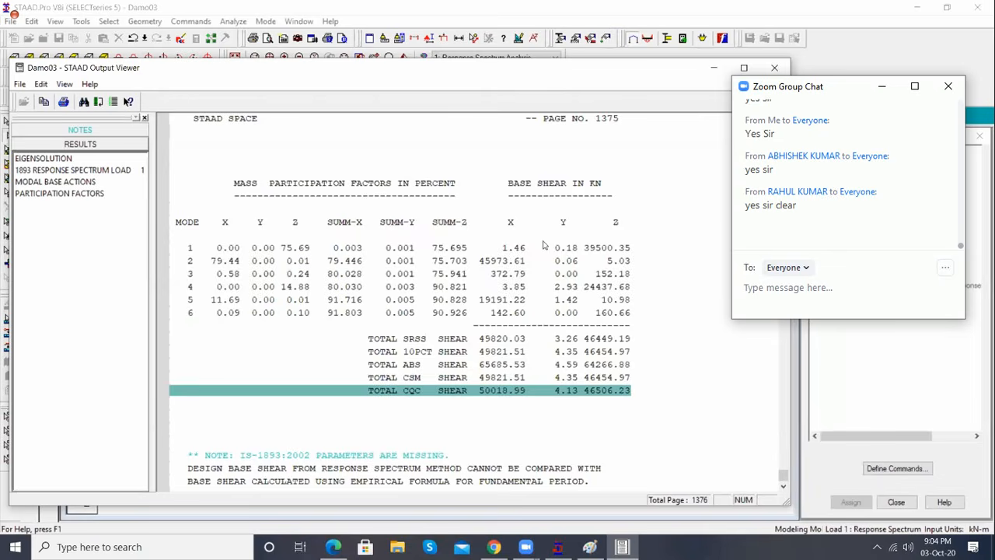
Step: Review the output backwards from modal base actions to the calculated frequencies, and return to the participation factors result
scroll(362, 399, "up", 9)
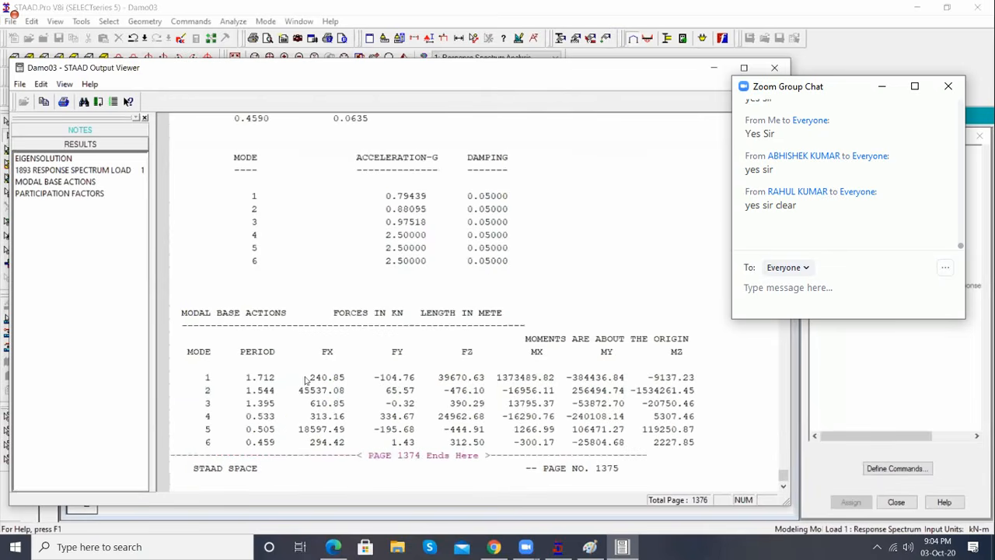
scroll(482, 347, "up", 7)
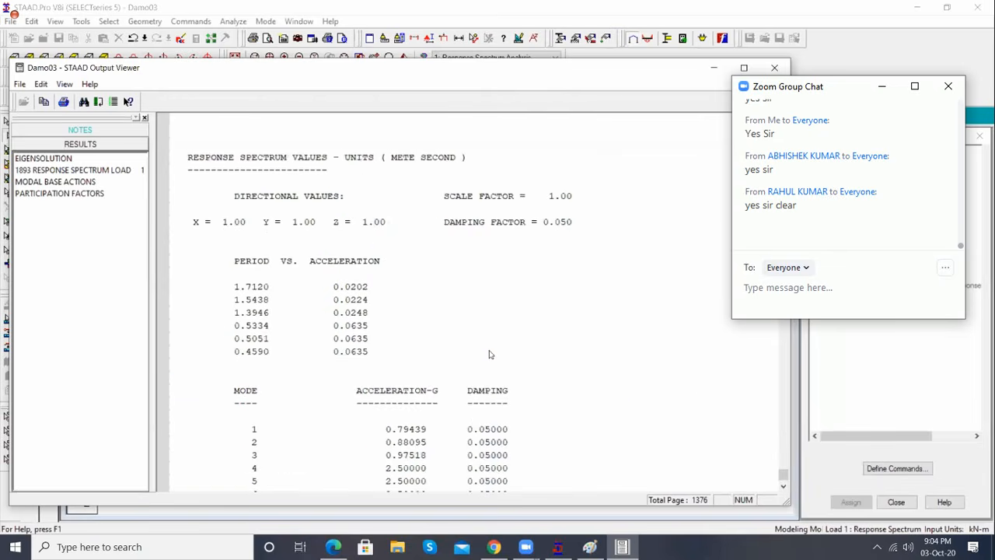
scroll(400, 326, "up", 10)
scroll(486, 361, "up", 9)
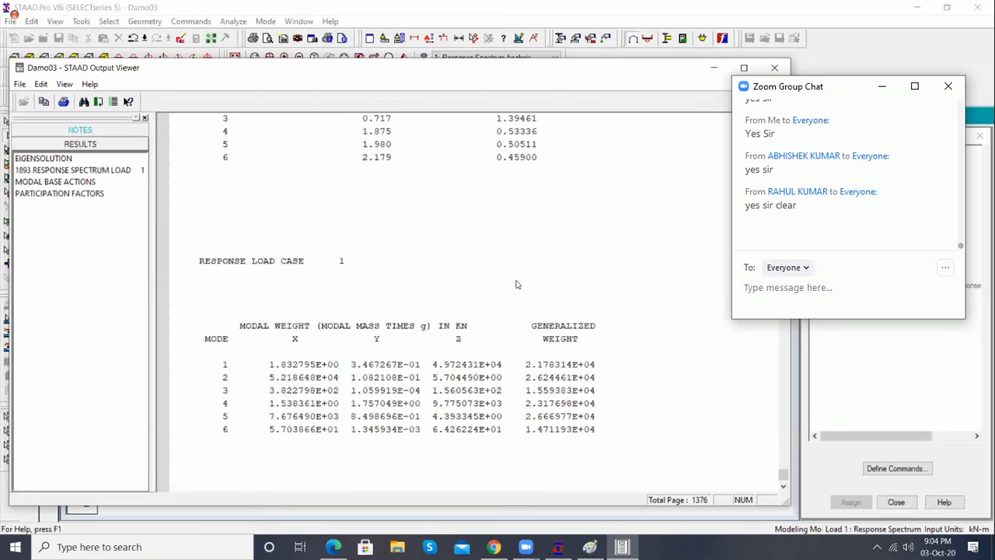
scroll(396, 258, "up", 9)
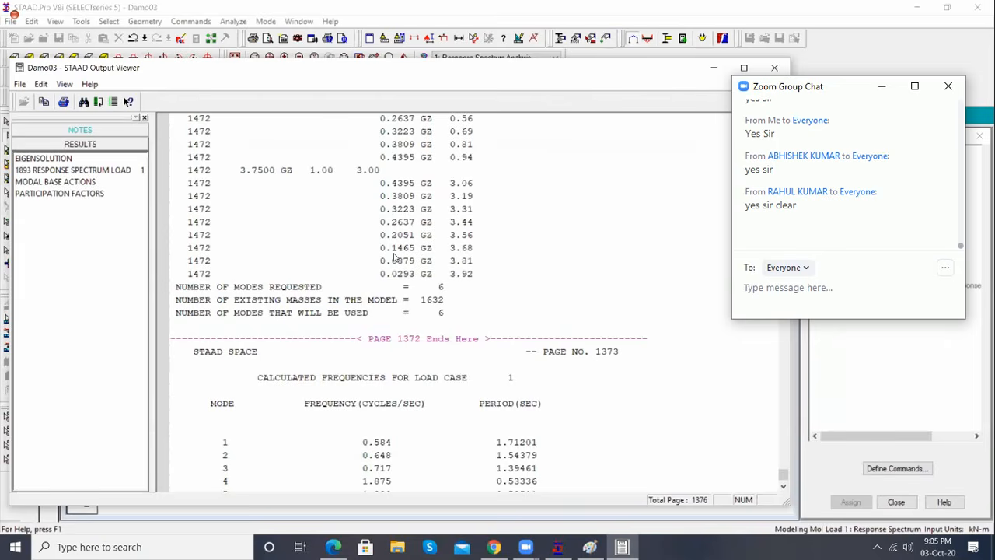
left_click(59, 169)
left_click(59, 193)
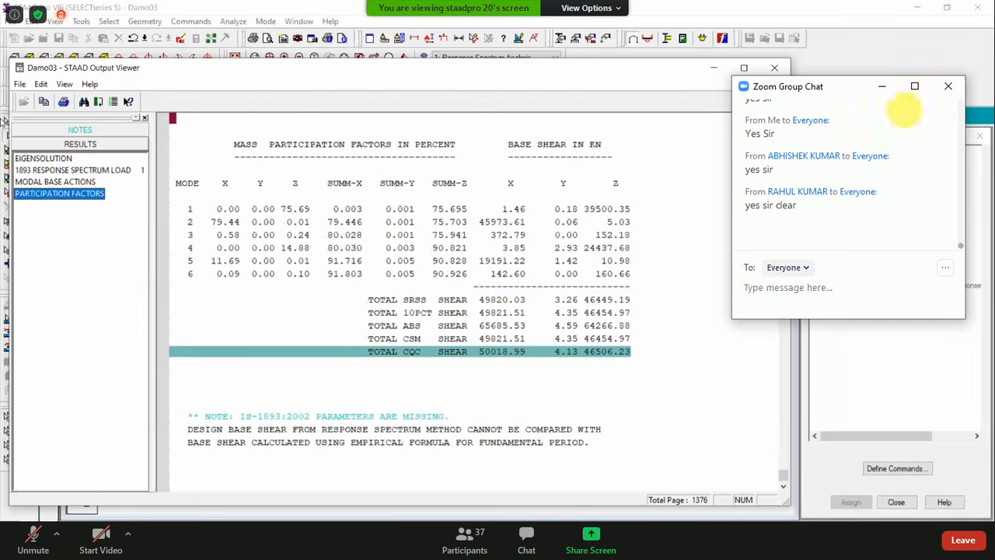
Step: Close the chat and animate the structure's Mode 1 shape in Postprocessing
left_click(946, 87)
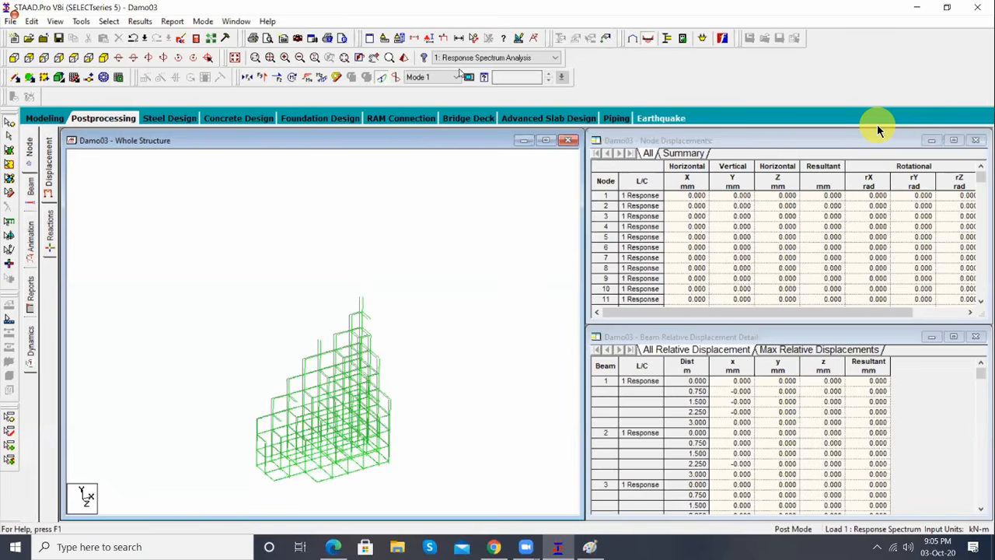
left_click(457, 76)
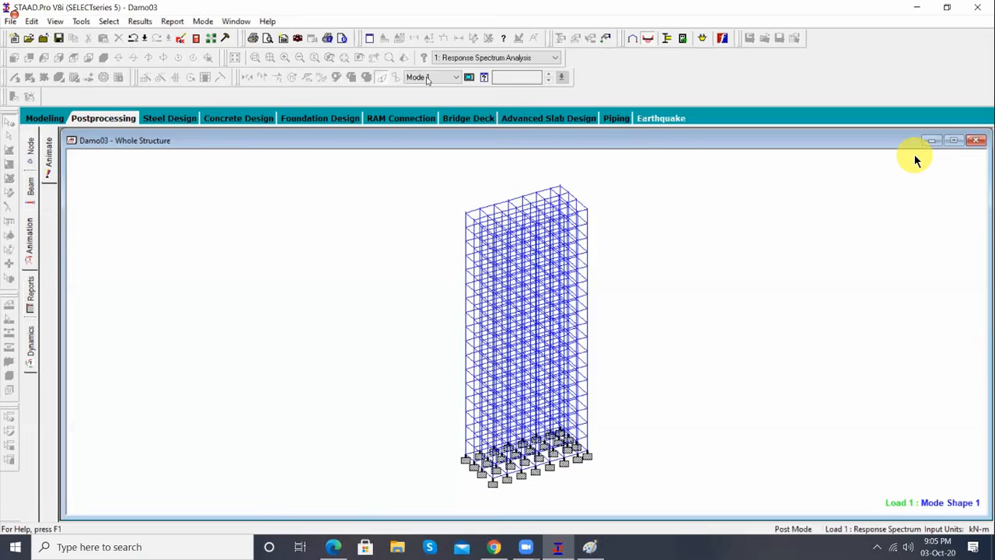
left_click(31, 243)
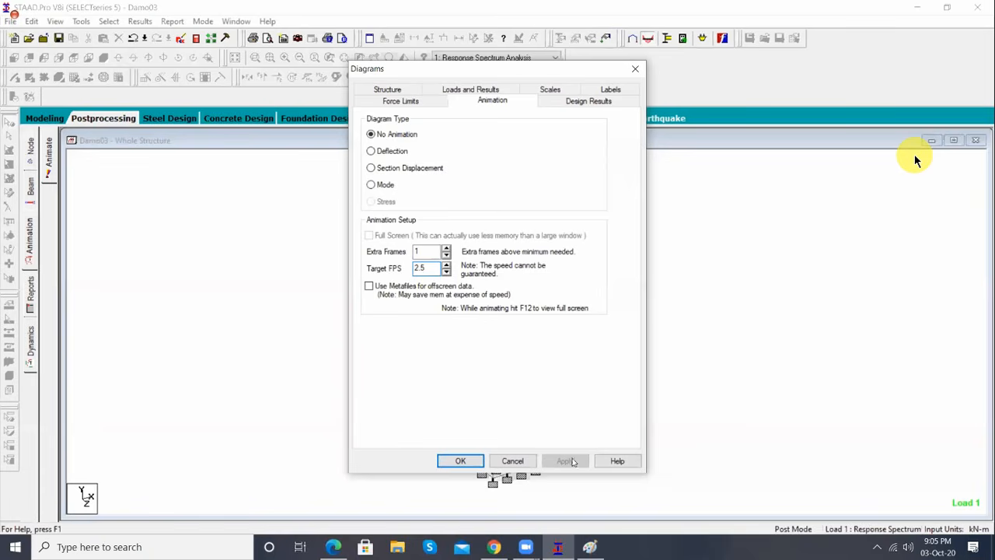
left_click(470, 463)
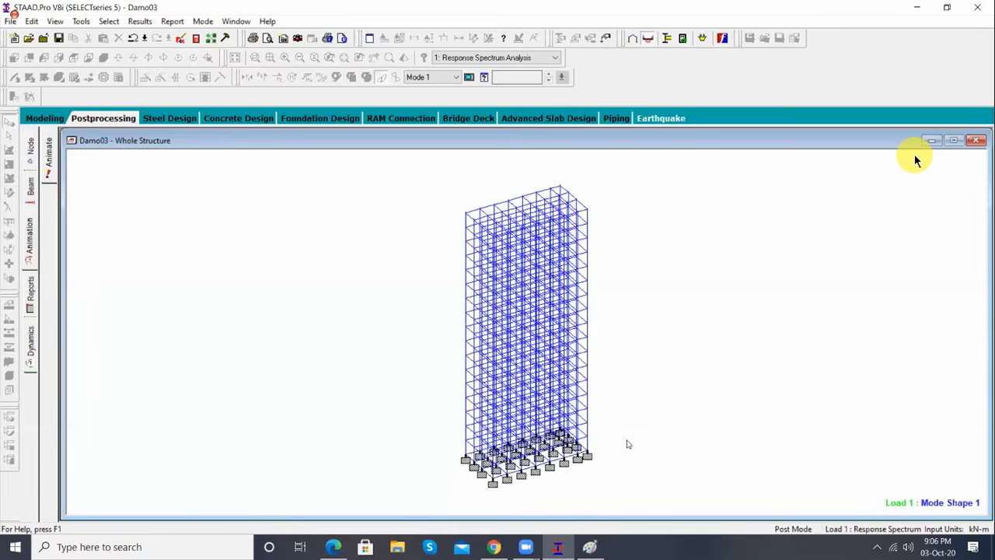
Step: Rerun the Mode 1 animation in a front view with the target FPS set to 1
left_click(48, 162)
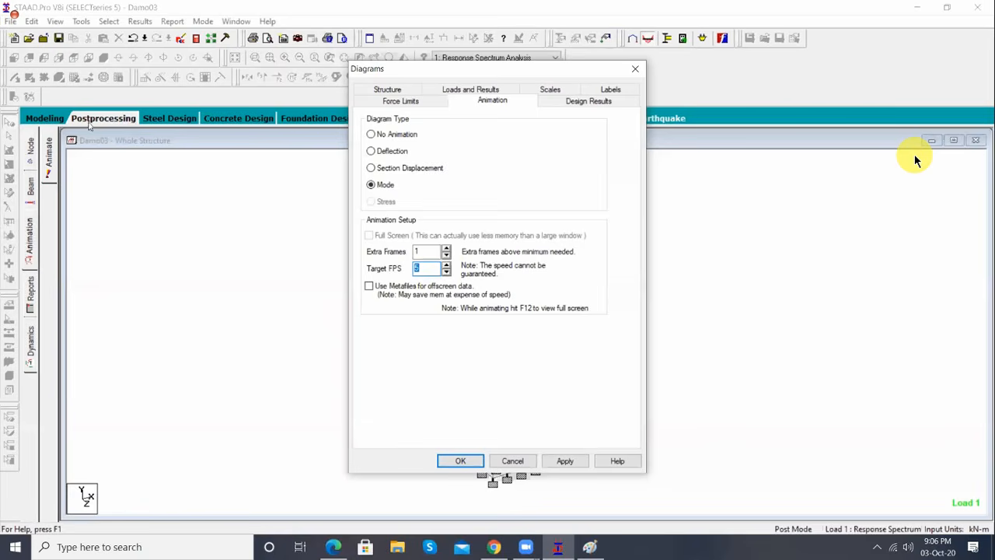
key("Return")
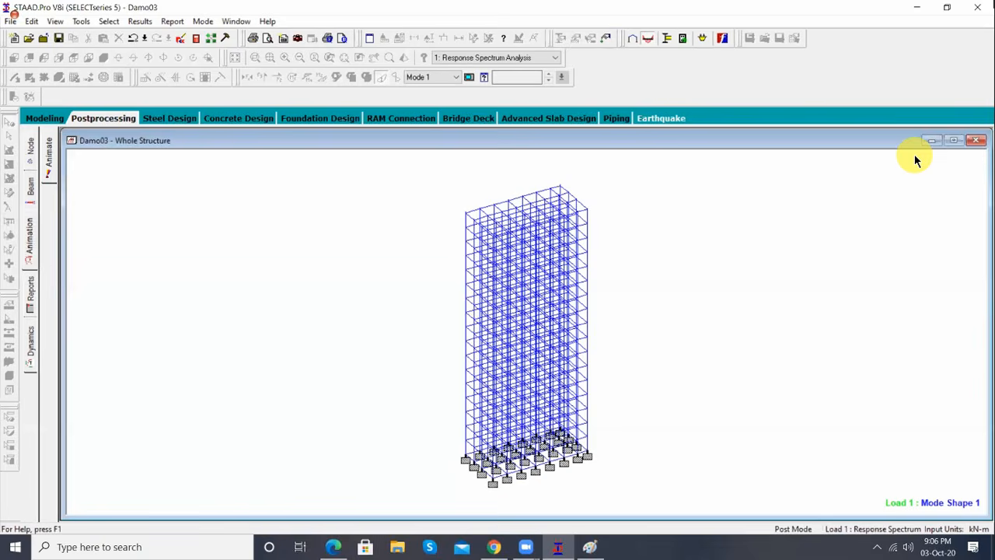
left_click(44, 118)
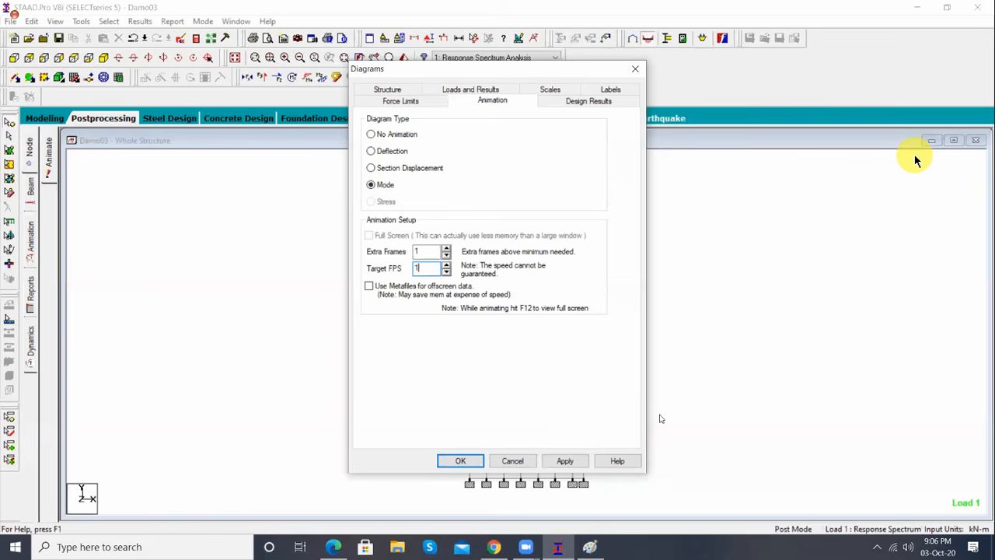
key("Return")
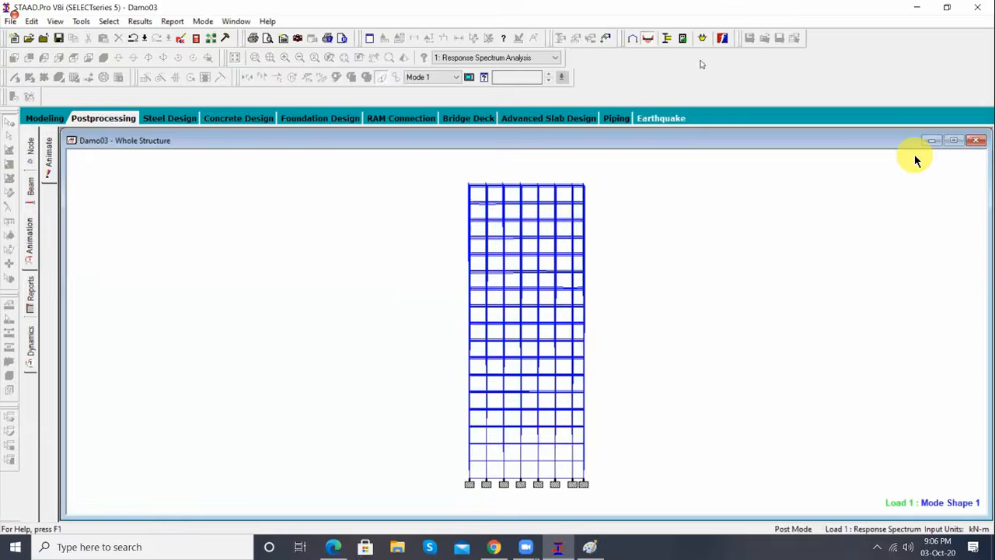
Step: Animate the structure's Mode 2, Mode 5 and Mode 6 shapes in turn to compare them
left_click(429, 78)
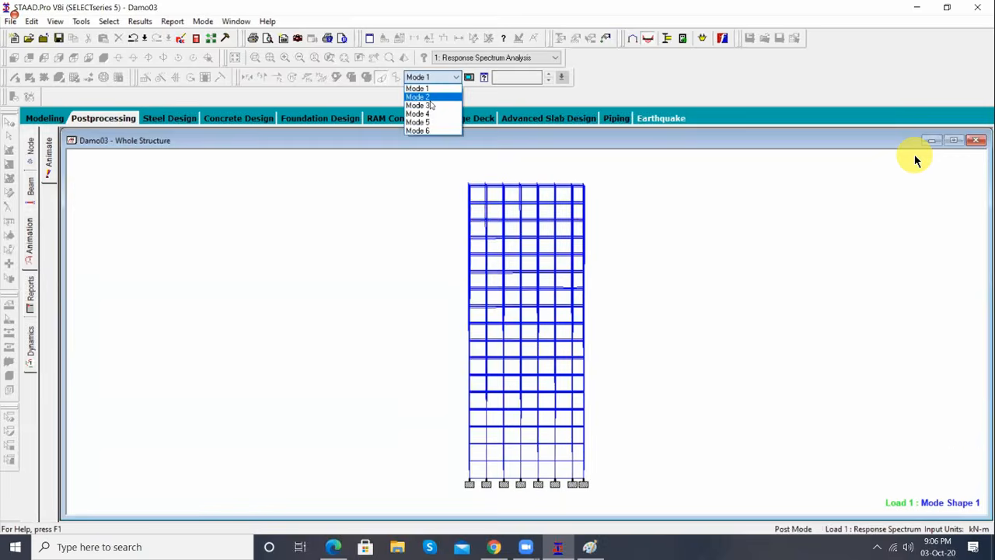
left_click(440, 94)
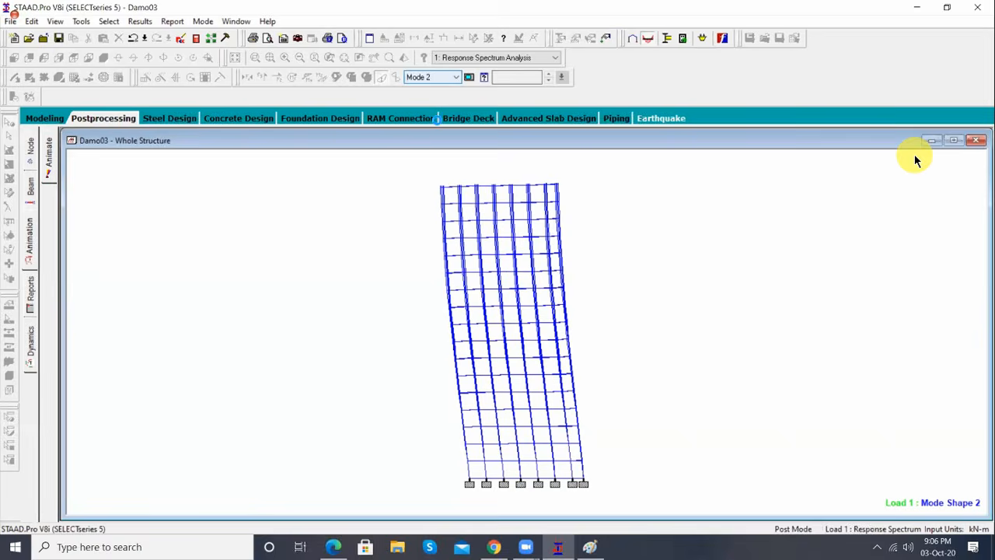
left_click(454, 78)
left_click(435, 125)
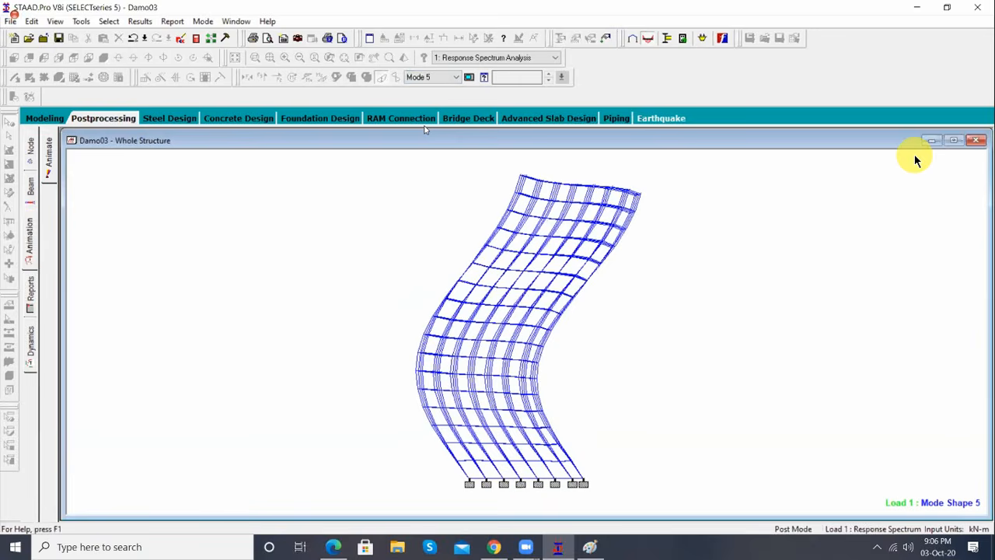
key("Down")
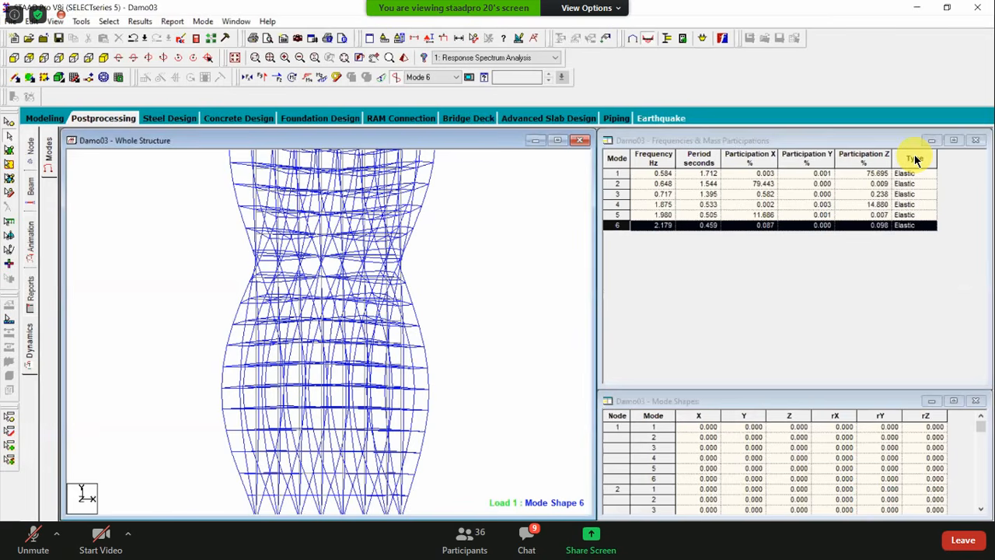
Step: Show the whole Mode 6 shape and highlight rows of the Frequencies & Mass Participations table to compare the modes' frequency, period and participation
left_click(674, 179)
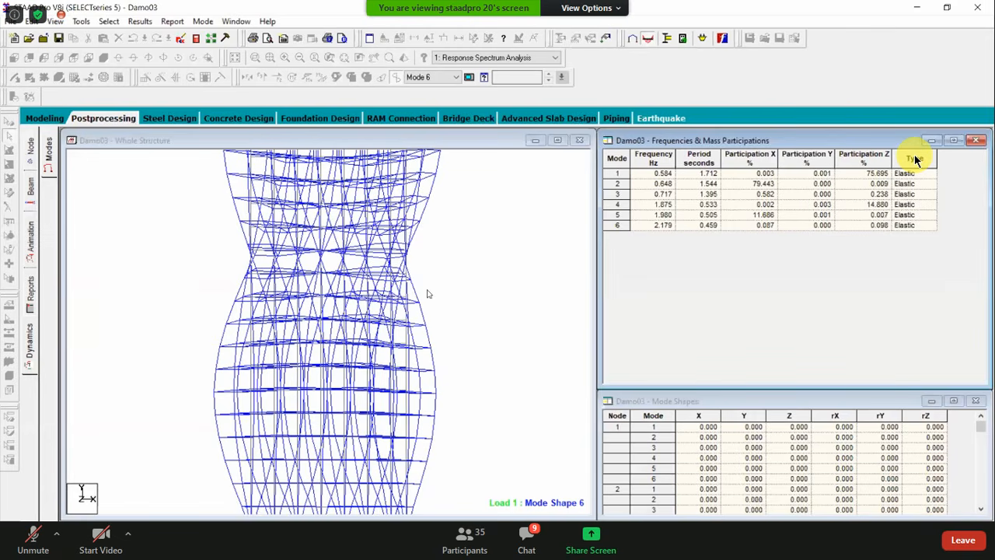
scroll(478, 284, "down", 3)
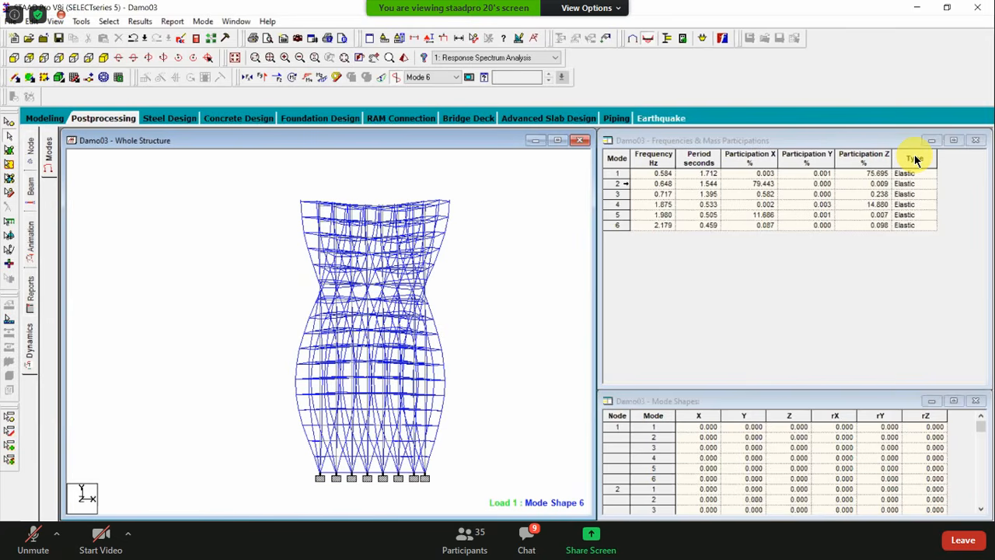
left_click(626, 184)
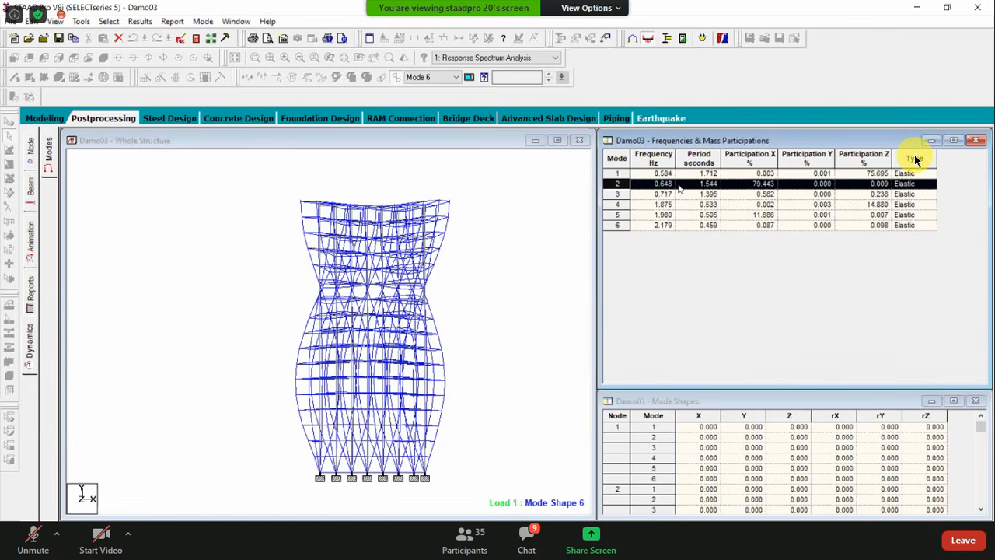
left_click(762, 181)
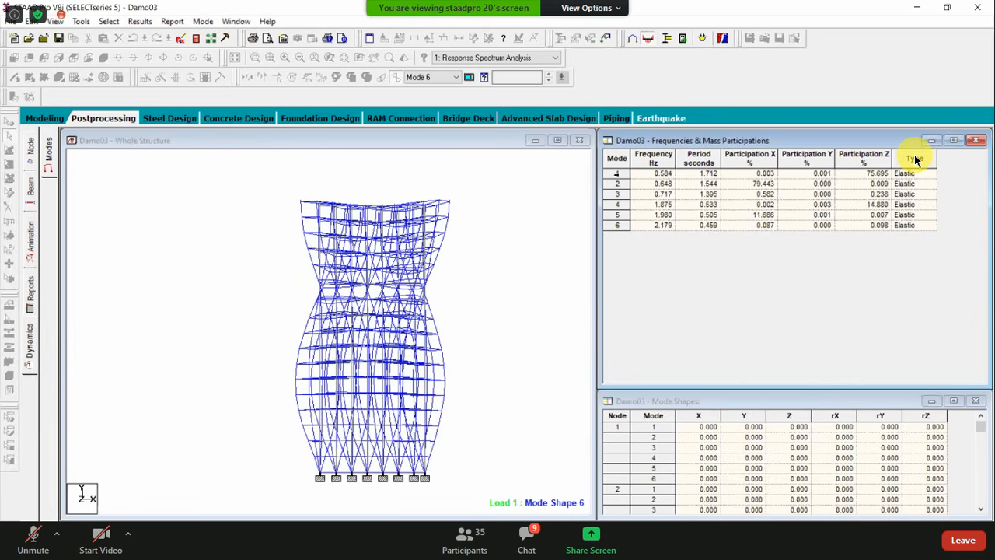
left_click(616, 174)
left_click(618, 183)
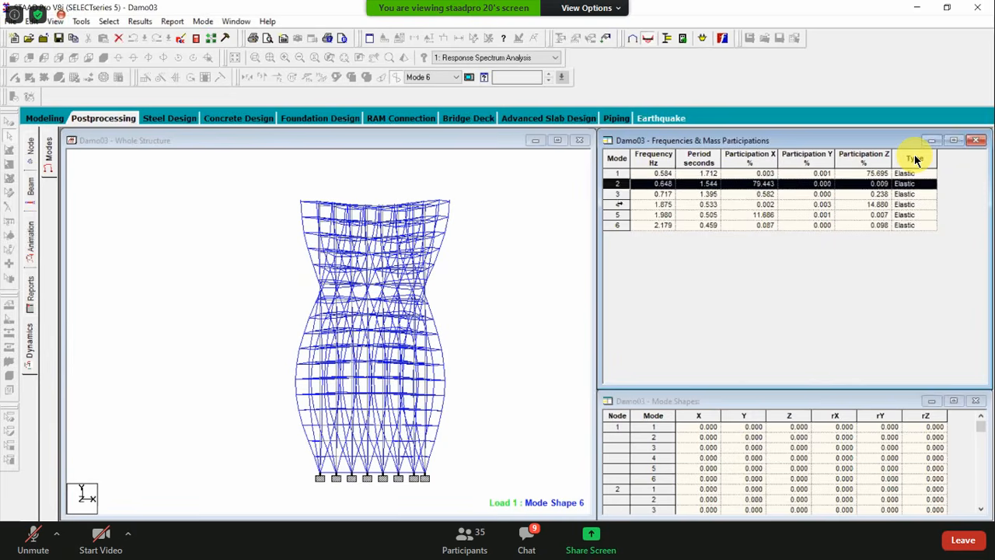
left_click(619, 204)
left_click(619, 225)
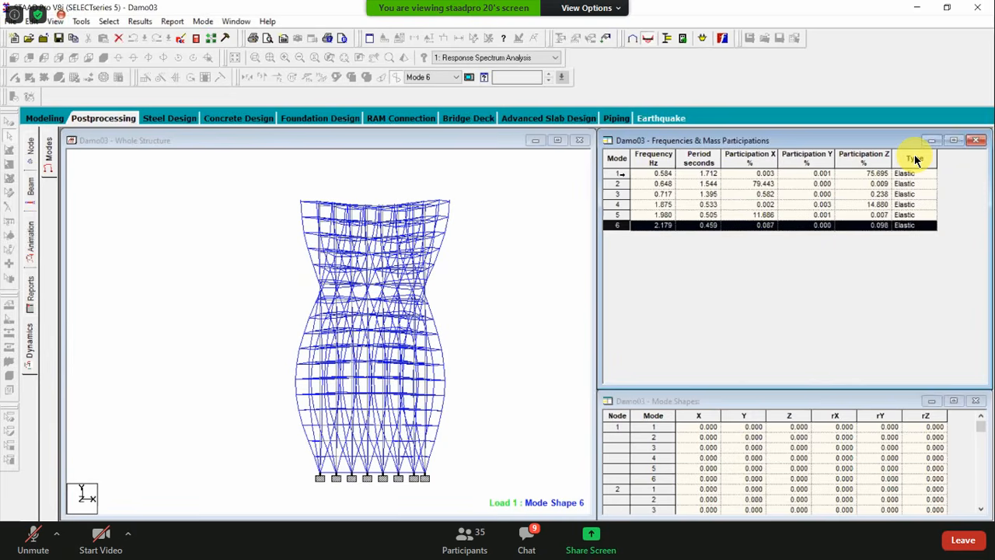
left_click(621, 173)
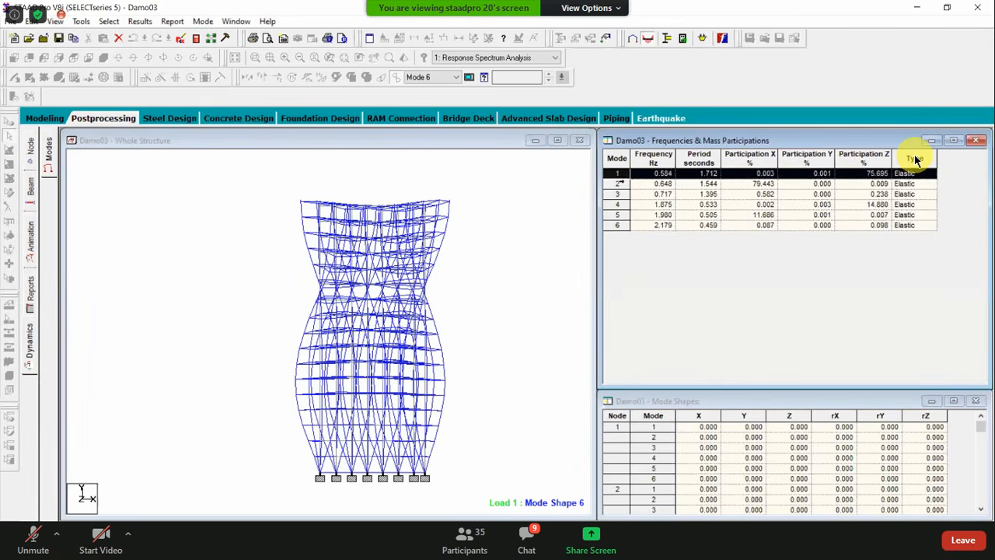
Step: Highlight the rows for Modes 2 to 6 in the Frequencies & Mass Participations table, then return to Mode 2 to examine its participation
left_click(619, 183)
left_click(618, 194)
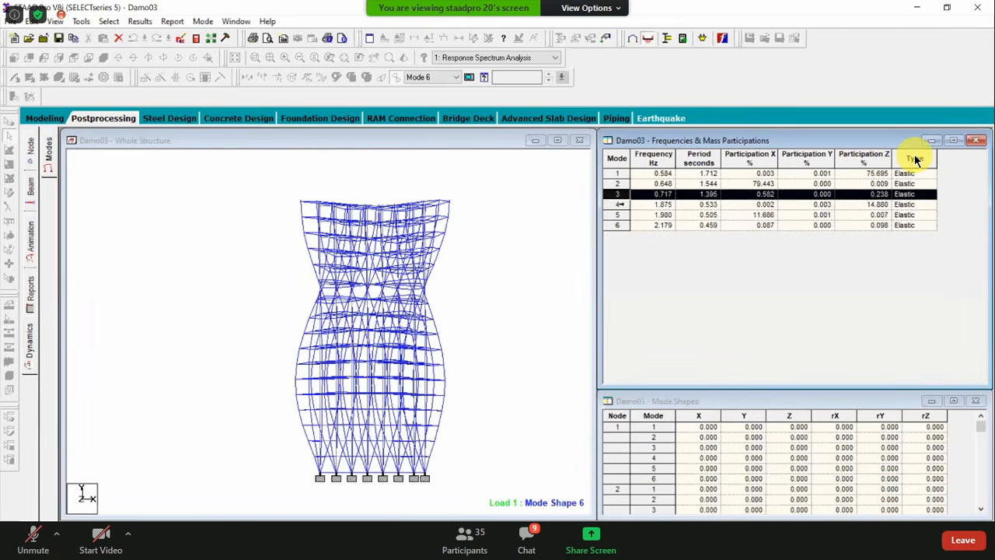
left_click(620, 204)
left_click(619, 214)
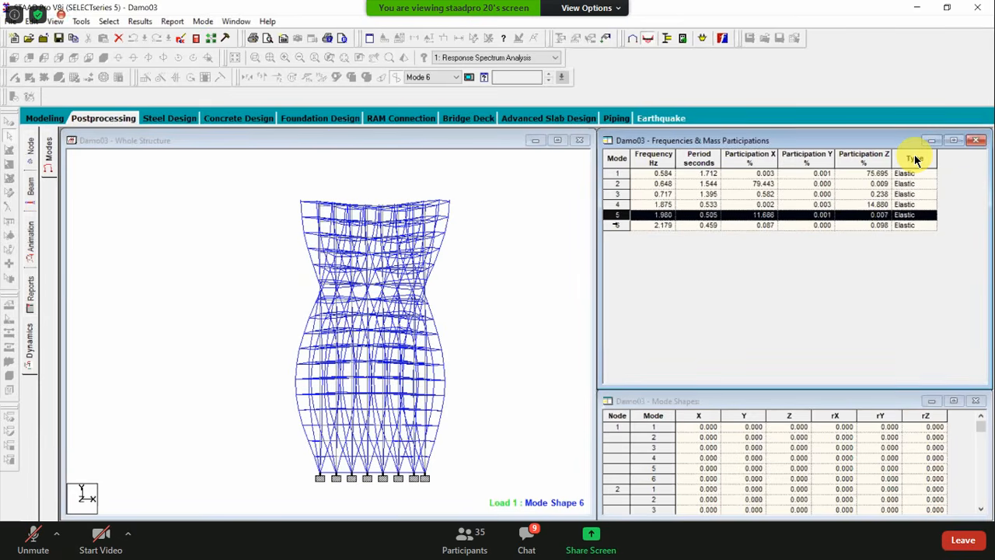
left_click(615, 224)
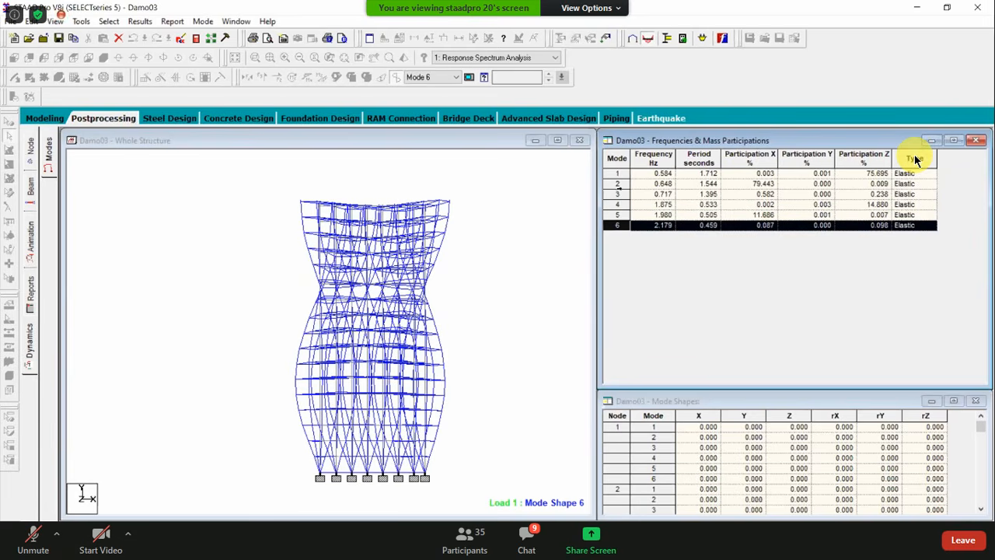
left_click(620, 183)
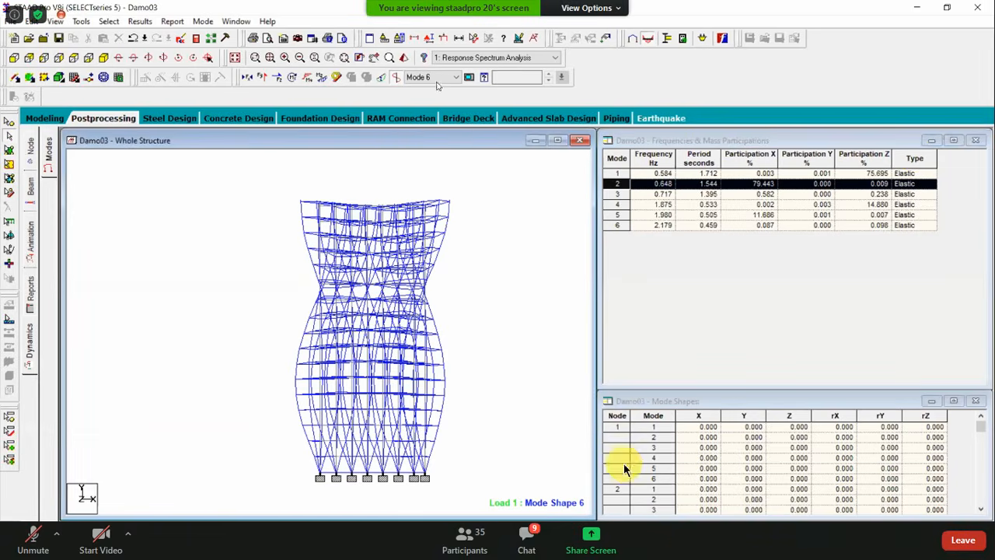
Step: Switch to the Zoom group chat, send "Yes Sir" to everyone and close the chat
left_click(525, 544)
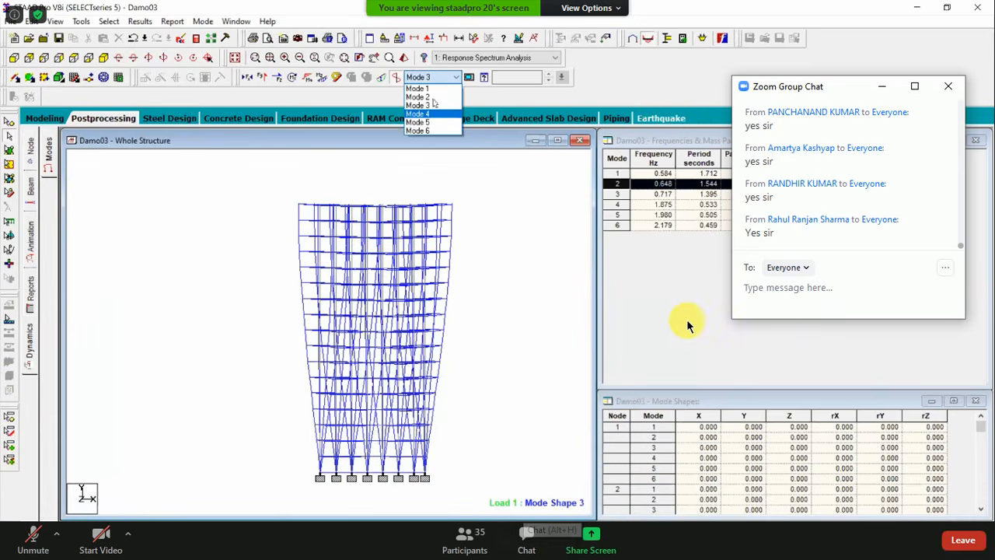
type("Yes Sir")
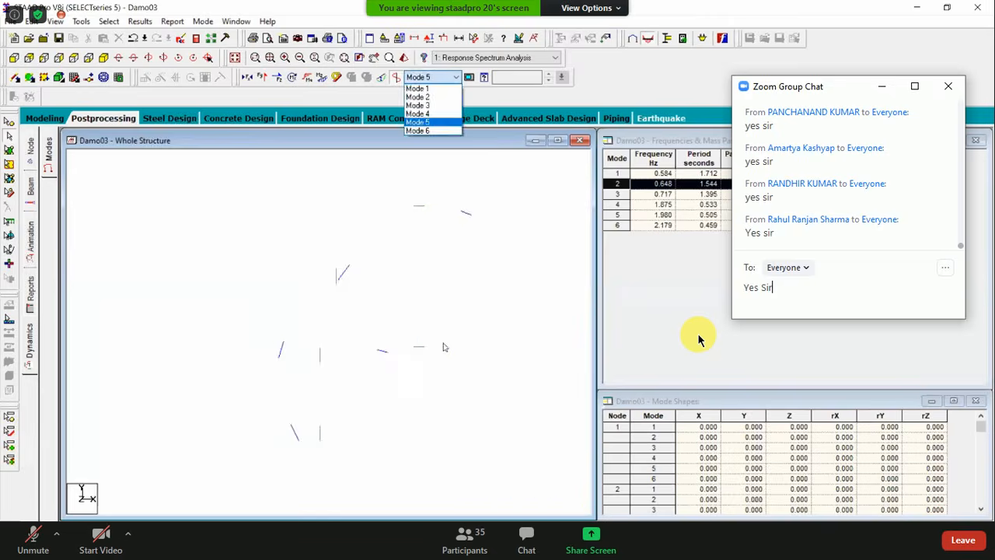
key("Return")
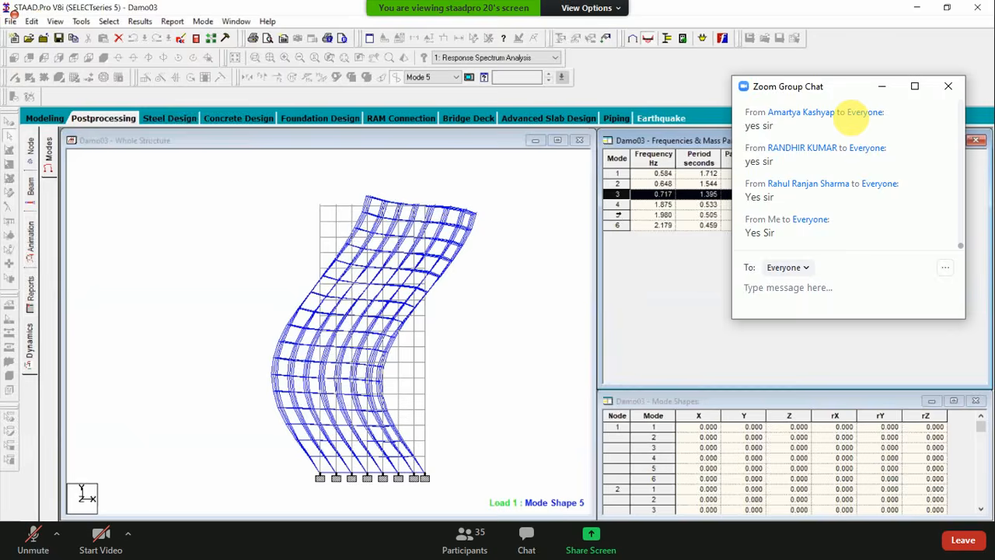
left_click(945, 87)
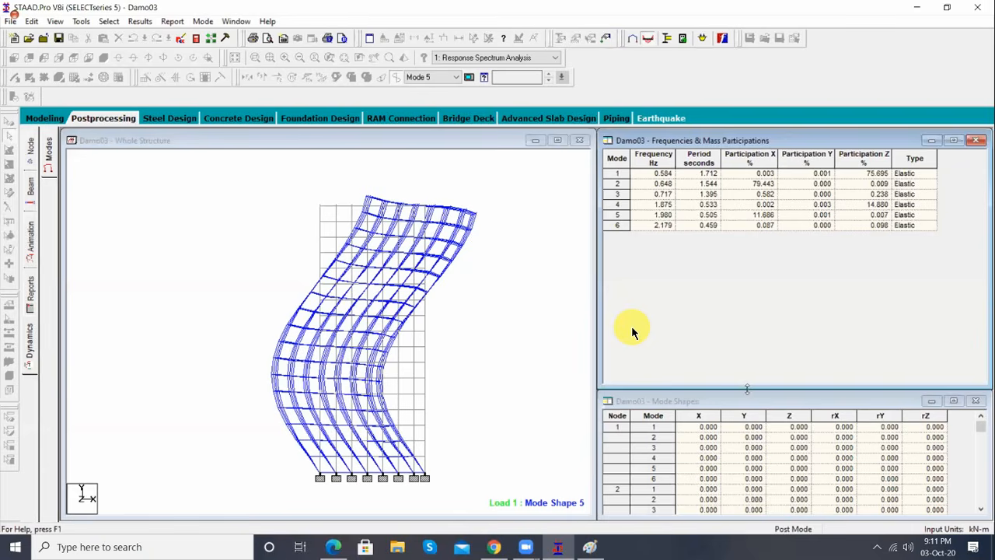
Step: Enlarge the Mode Shapes table, highlight node 1's Mode 1 row and show the Mode 5 shape in an isometric view
left_click(747, 390)
left_click_drag(747, 389, 737, 252)
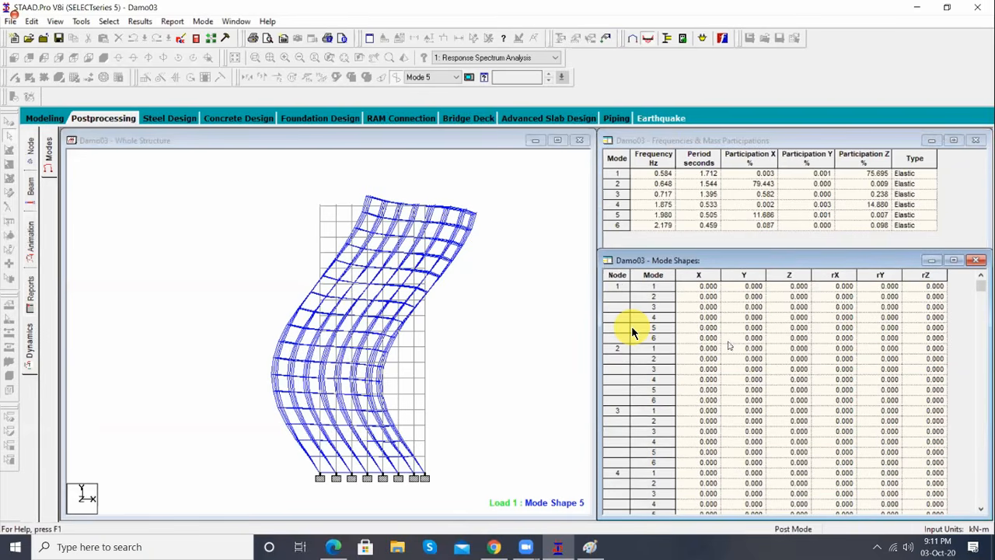
left_click(619, 290)
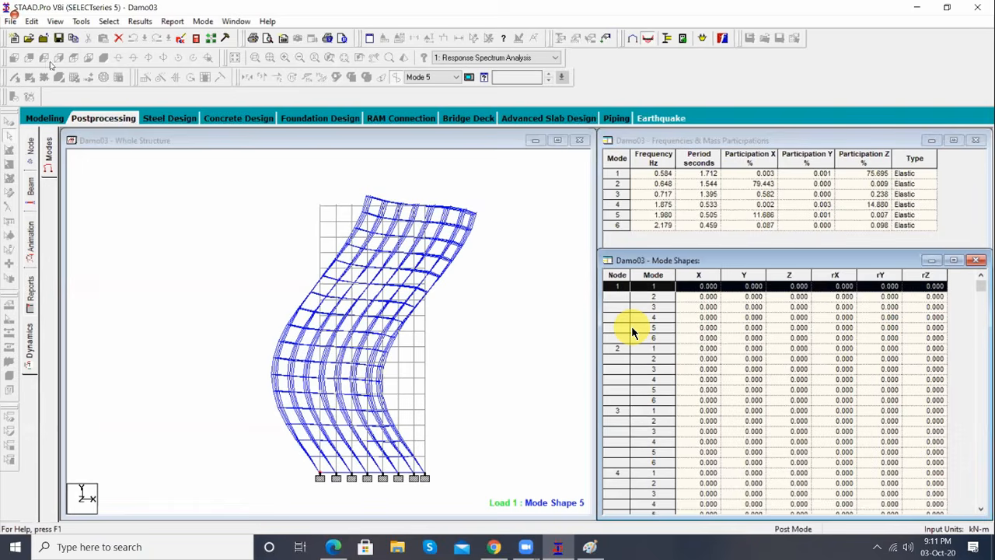
left_click(286, 162)
left_click(101, 59)
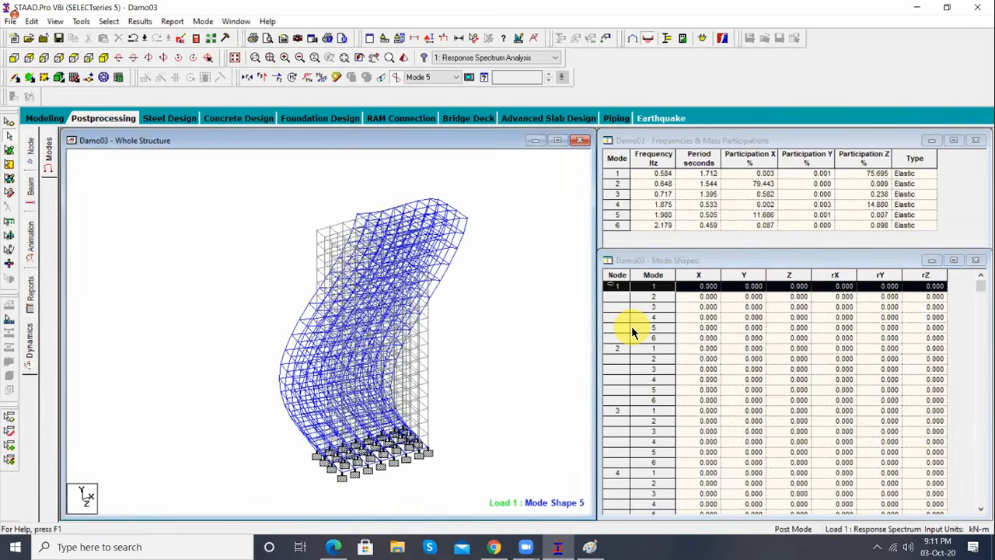
left_click(632, 297)
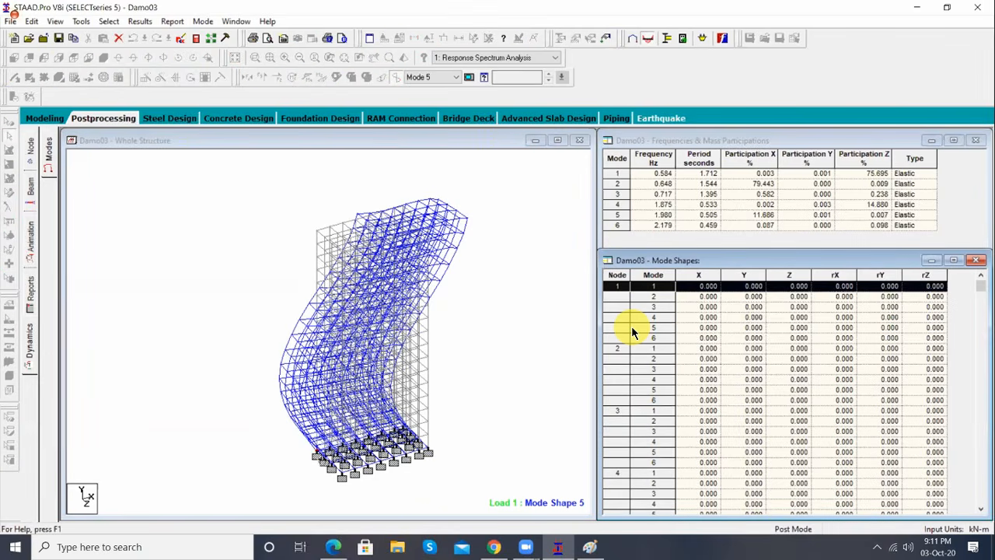
left_click(333, 337)
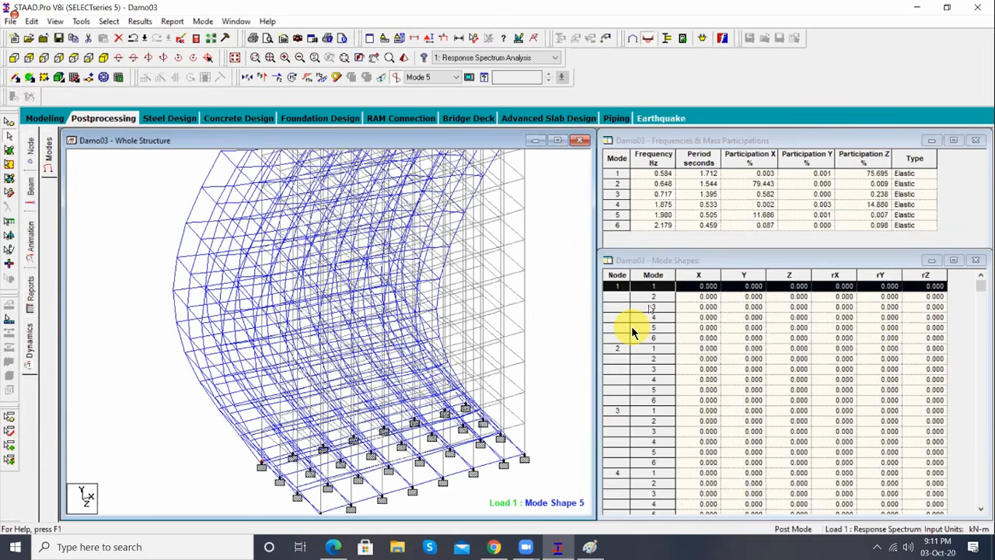
Step: Highlight node 1's rows for Modes 3, 5 and 6 in the Mode Shapes table to examine the support displacements
left_click(651, 307)
left_click(653, 327)
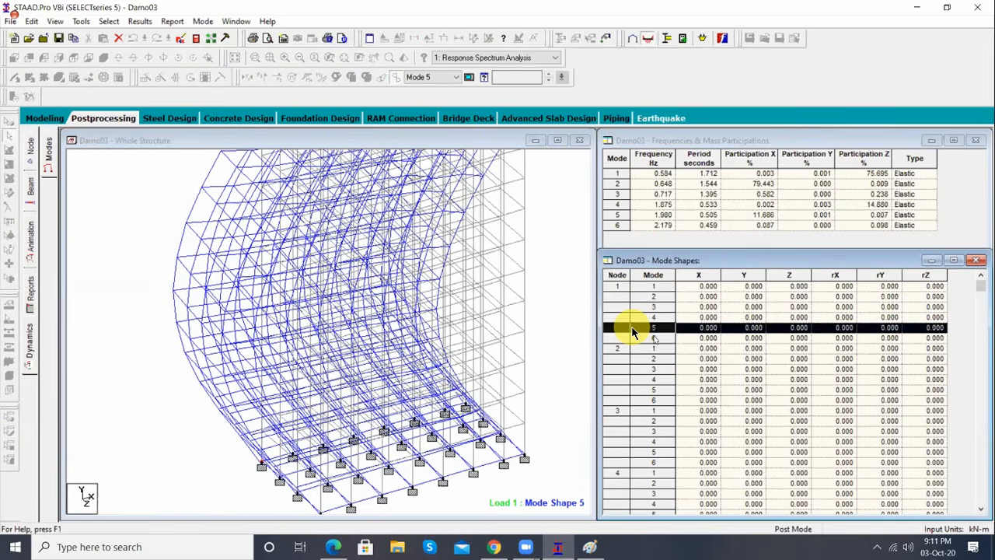
key("Down")
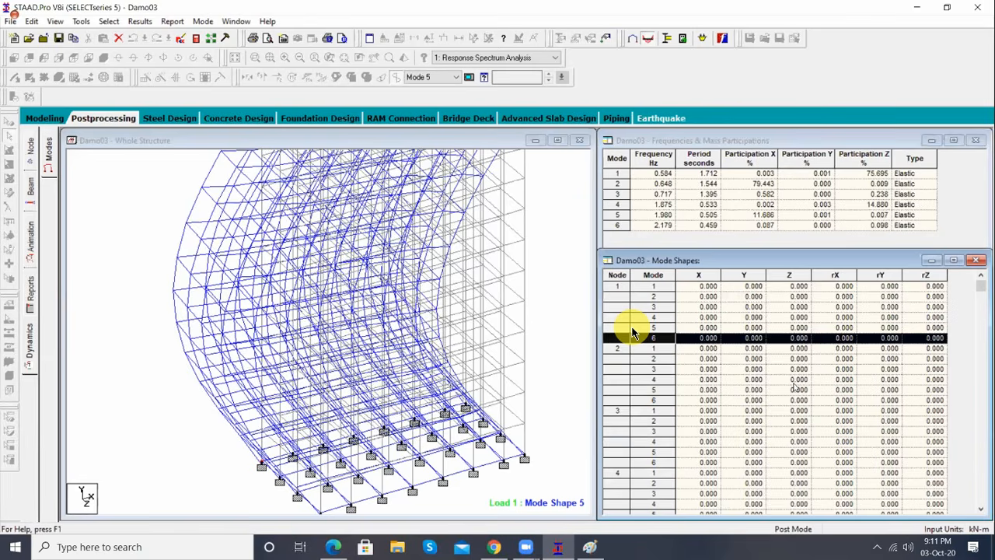
scroll(632, 328, "down", 2)
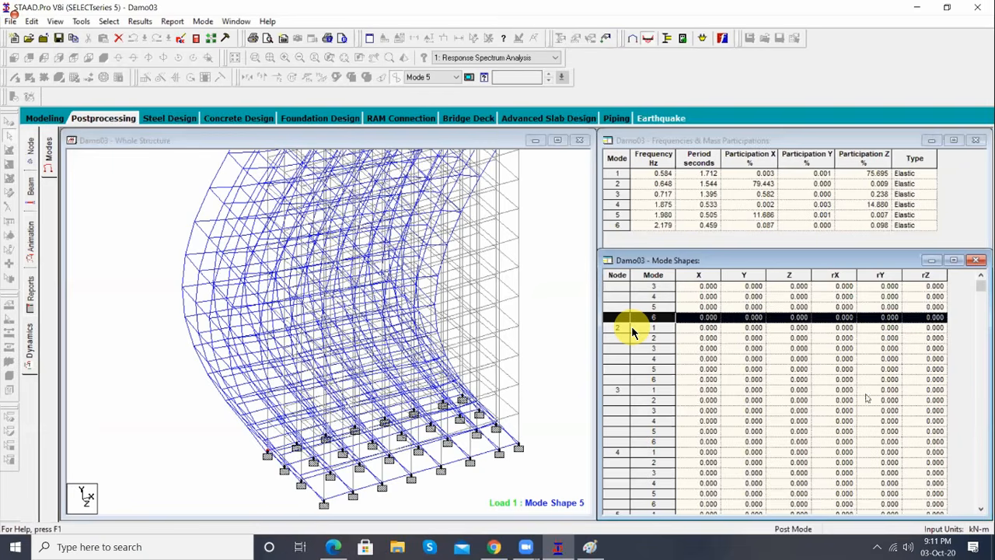
Step: Examine the modal displacements of the mid-height nodes in the Mode Shapes table, highlighting the Mode 1 rows of nodes 164 and 163
left_click(980, 351)
scroll(631, 328, "up", 1)
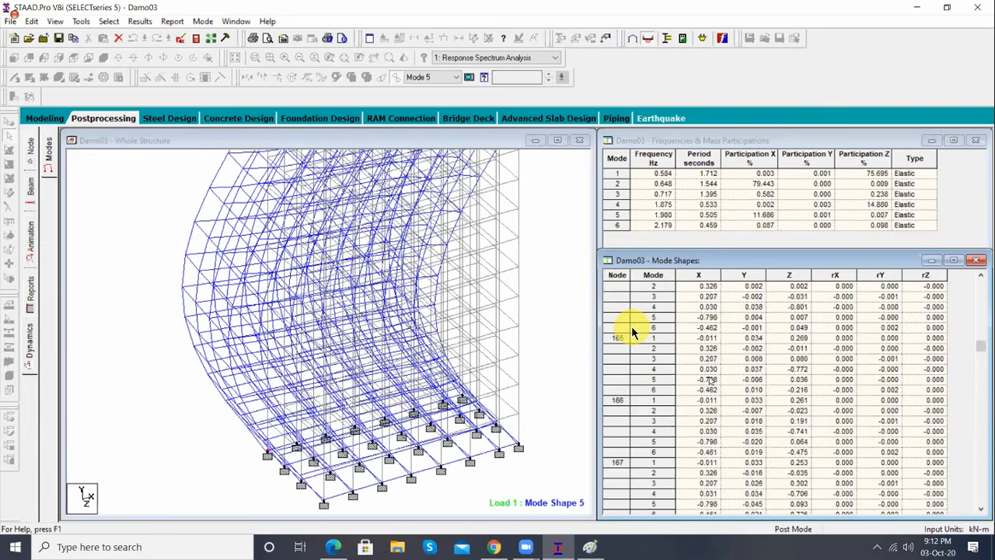
scroll(632, 328, "up", 1)
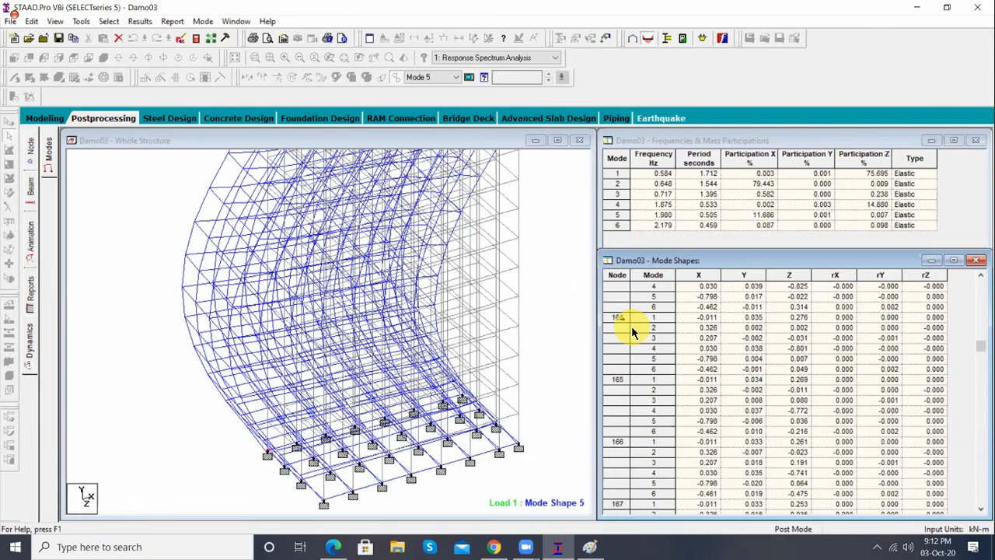
left_click(713, 319)
scroll(631, 325, "up", 1)
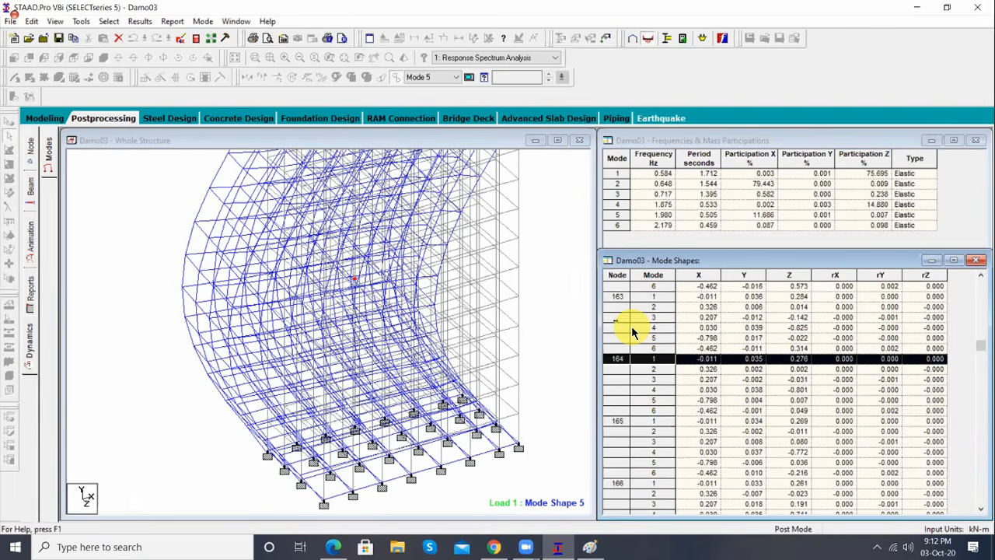
scroll(631, 326, "up", 1)
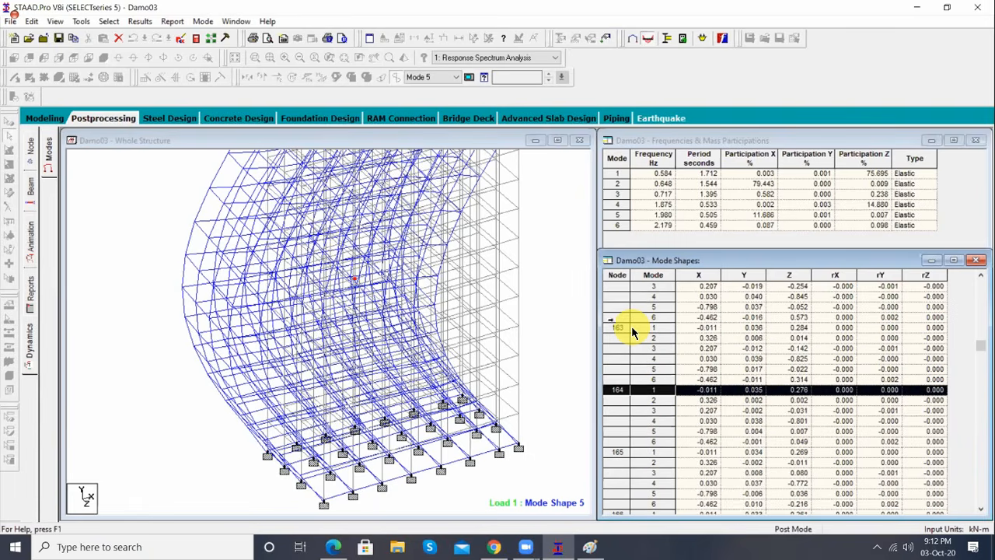
left_click(632, 327)
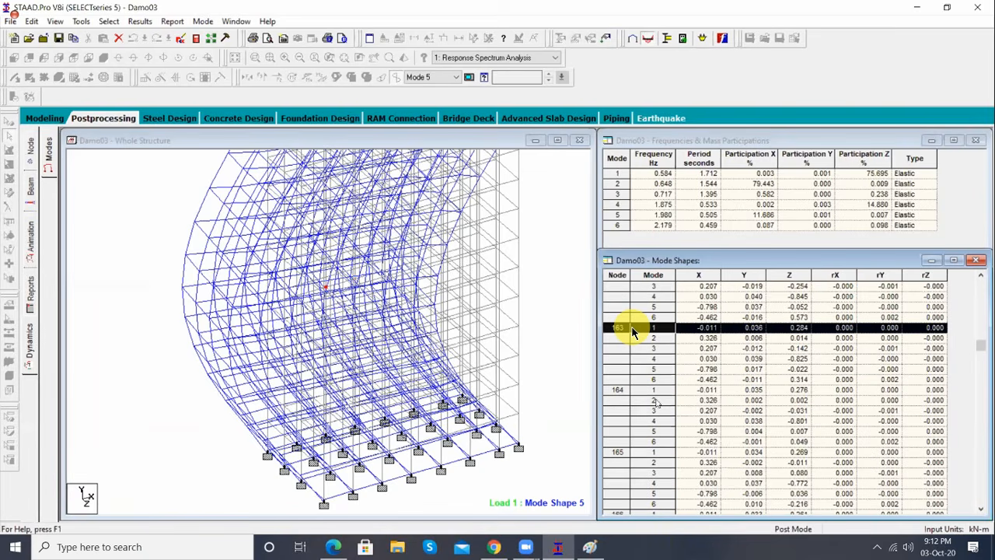
scroll(631, 331, "up", 2)
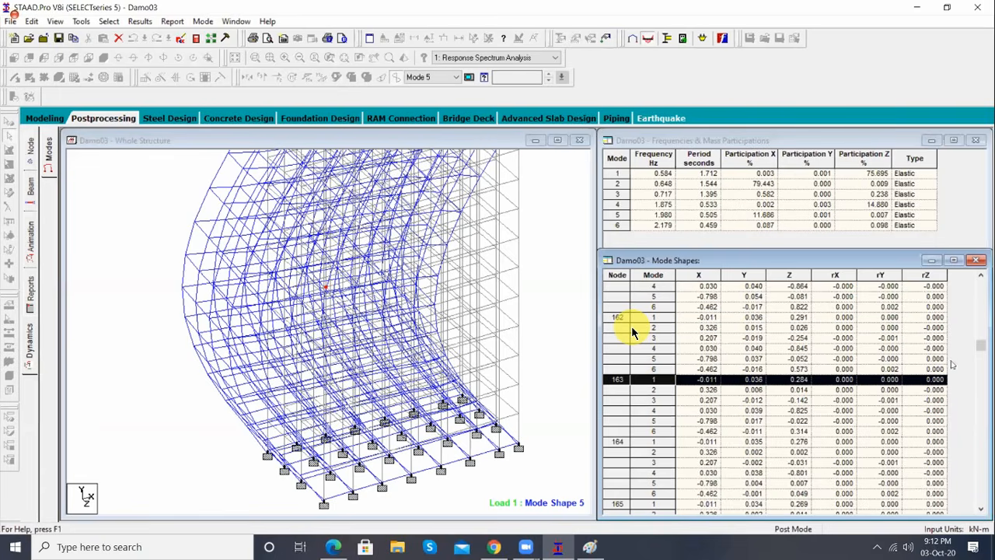
Step: Go to the end of the Mode Shapes table and highlight the Mode 1 row of node 576
left_click_drag(981, 346, 982, 437)
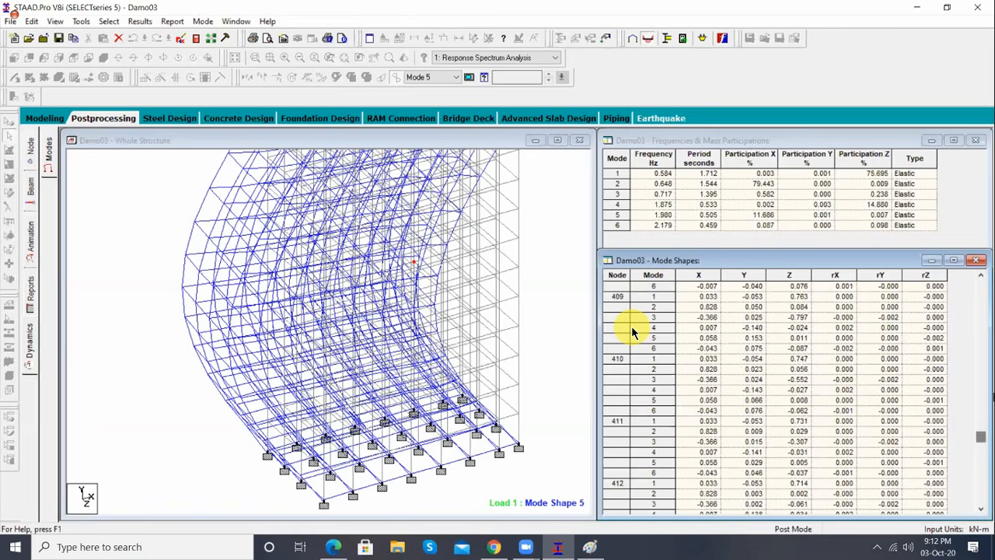
left_click_drag(981, 437, 981, 498)
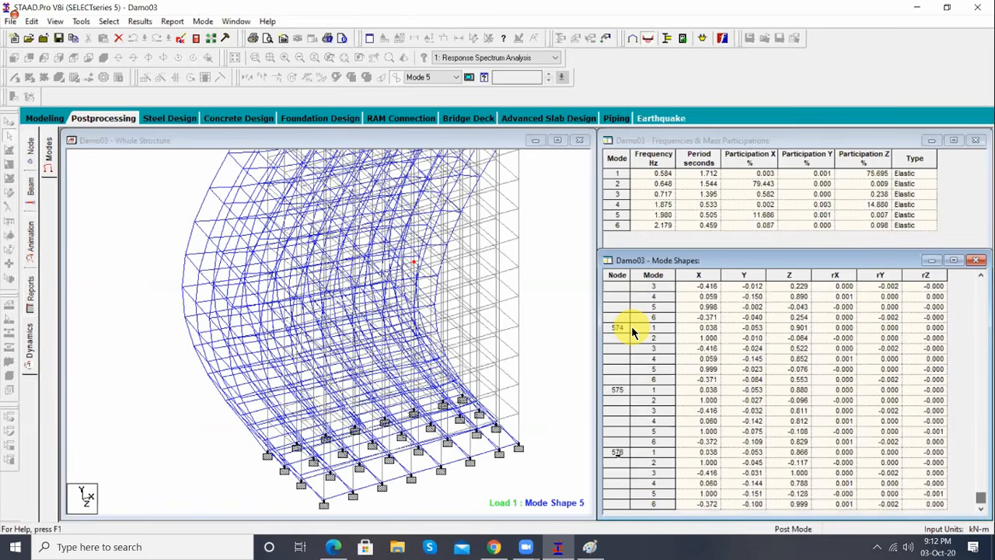
left_click(619, 451)
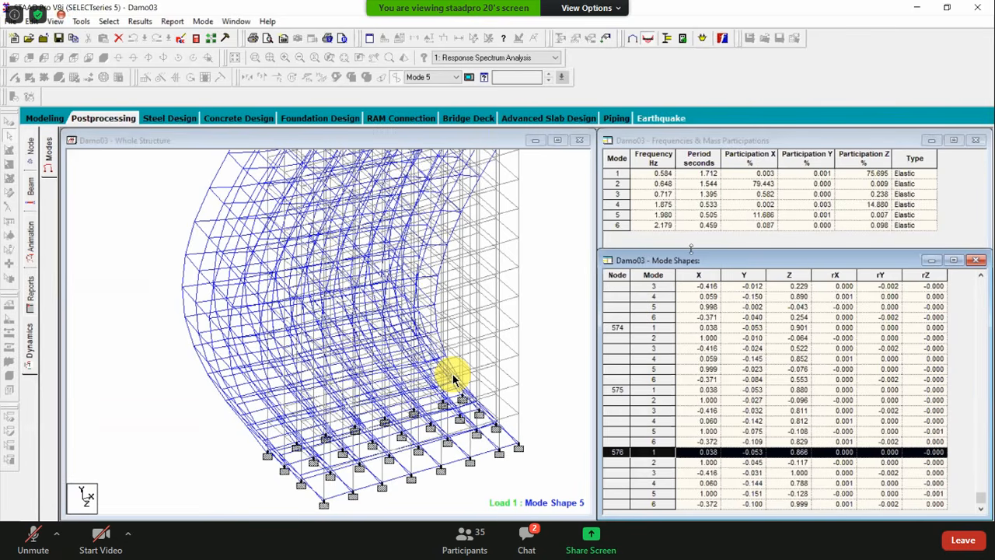
Step: Reduce the height of the Mode Shapes table and resize the Frequencies & Mass Participations table to fit its rows
left_click_drag(690, 249, 700, 320)
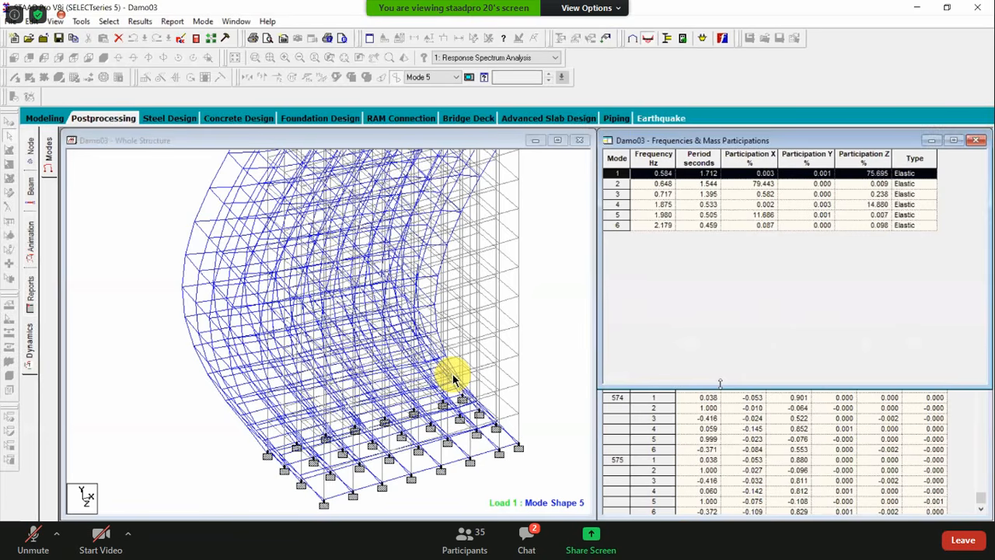
left_click_drag(720, 386, 727, 272)
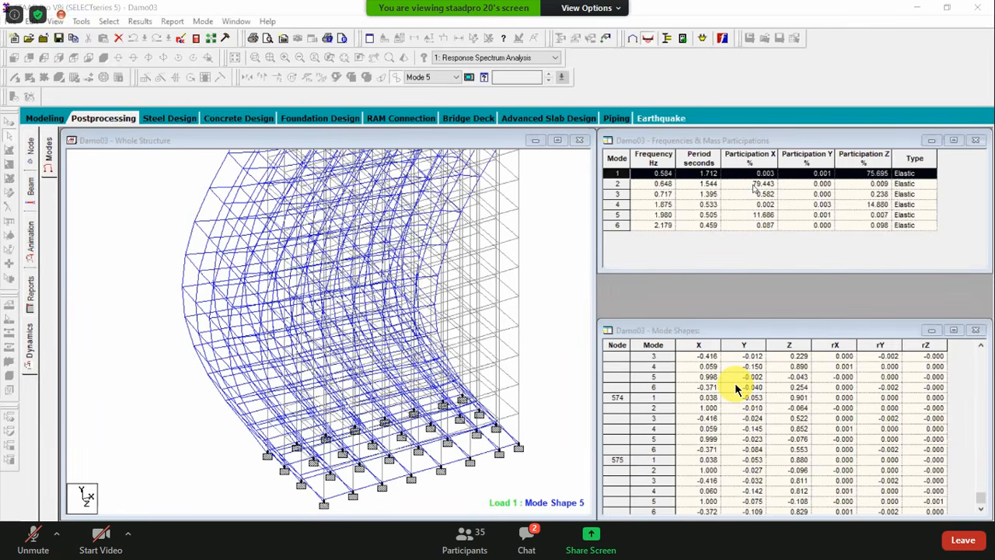
Step: Open the Zoom group chat, read the latest messages and close the chat
left_click(531, 547)
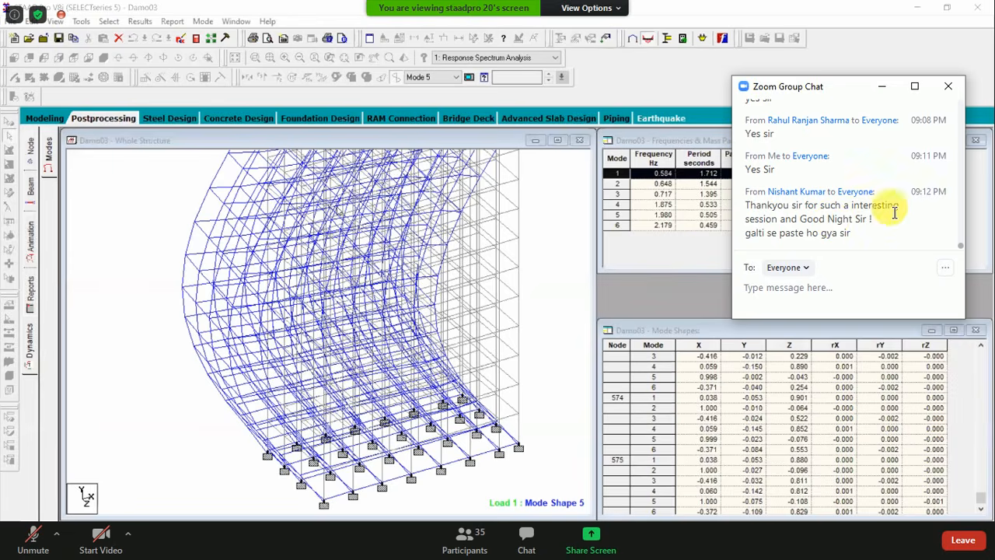
left_click_drag(879, 221, 772, 215)
left_click_drag(849, 213, 864, 240)
left_click(863, 240)
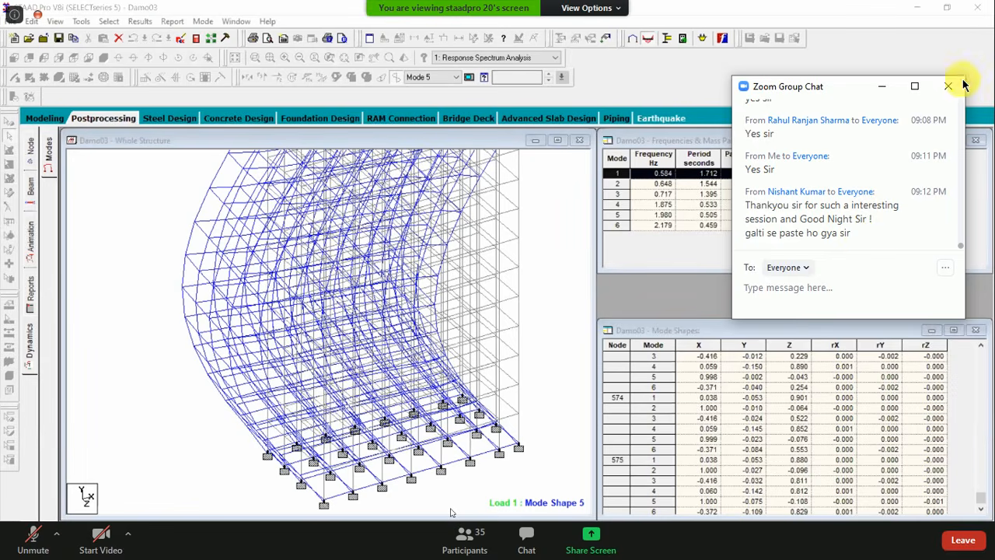
left_click(949, 87)
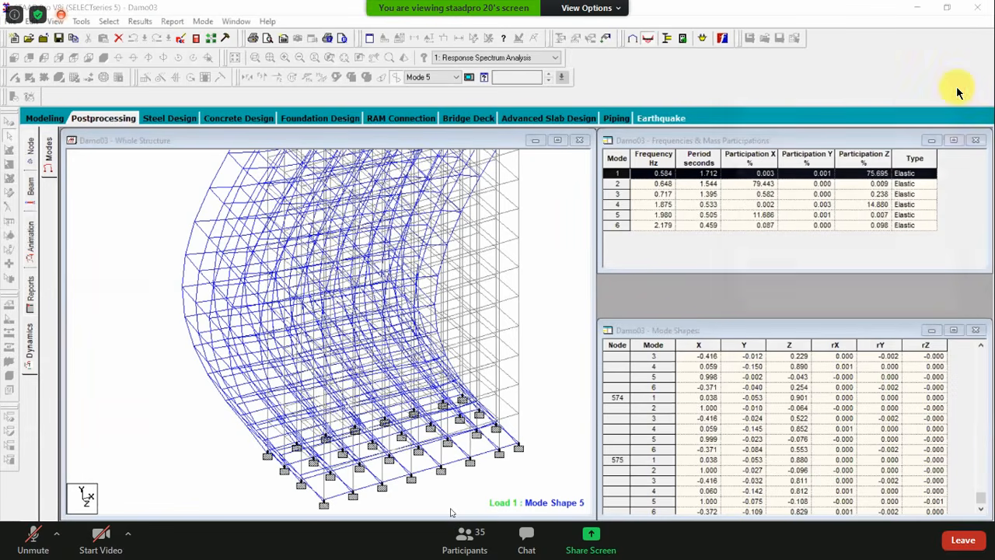
Step: Open the Zoom participants list, move it clear of the structure view and look through the attendees
left_click(488, 544)
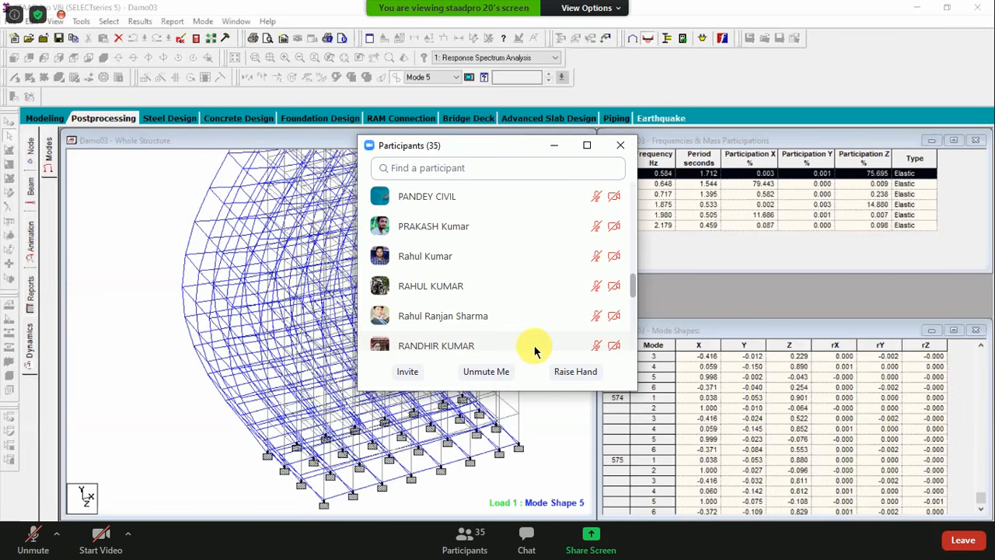
left_click_drag(429, 150, 649, 111)
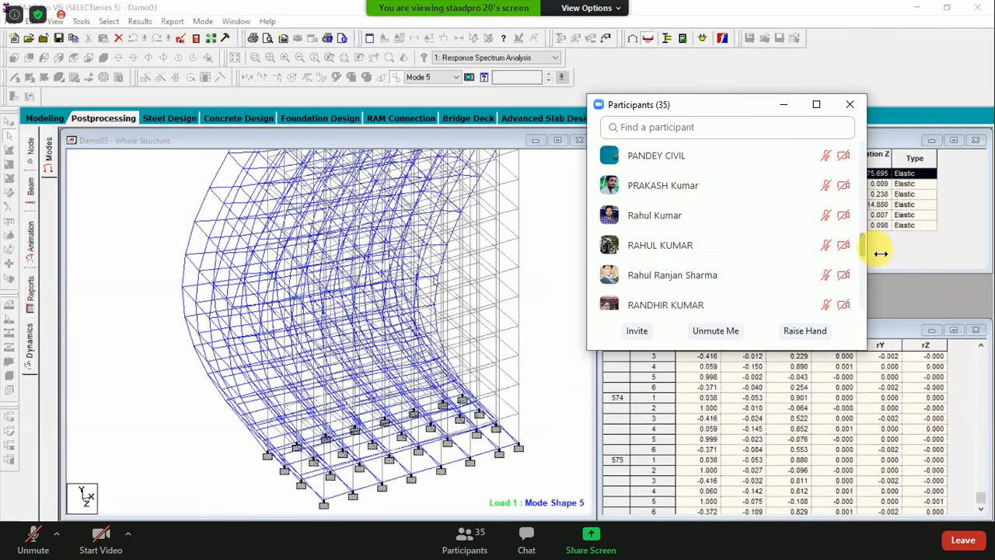
scroll(862, 256, "down", 3)
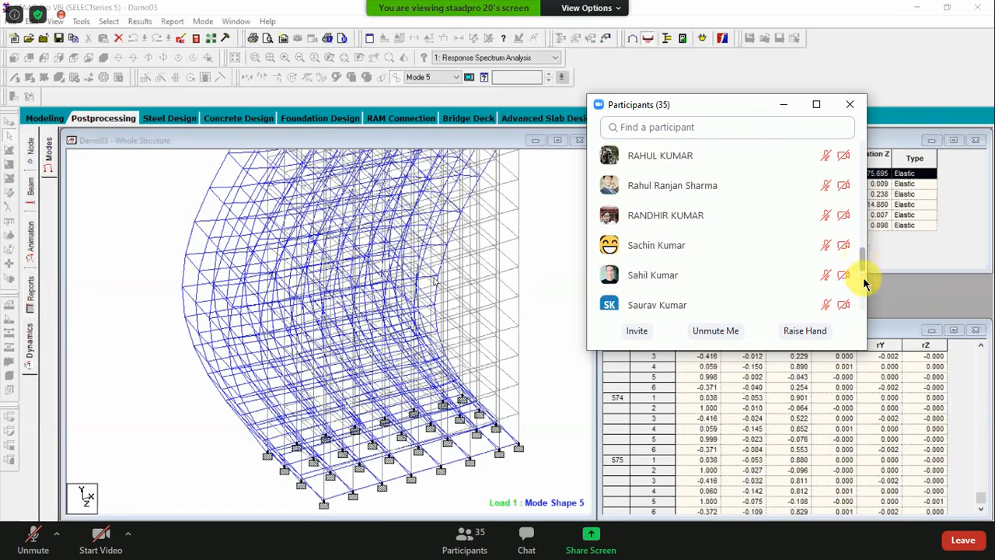
scroll(861, 308, "down", 2)
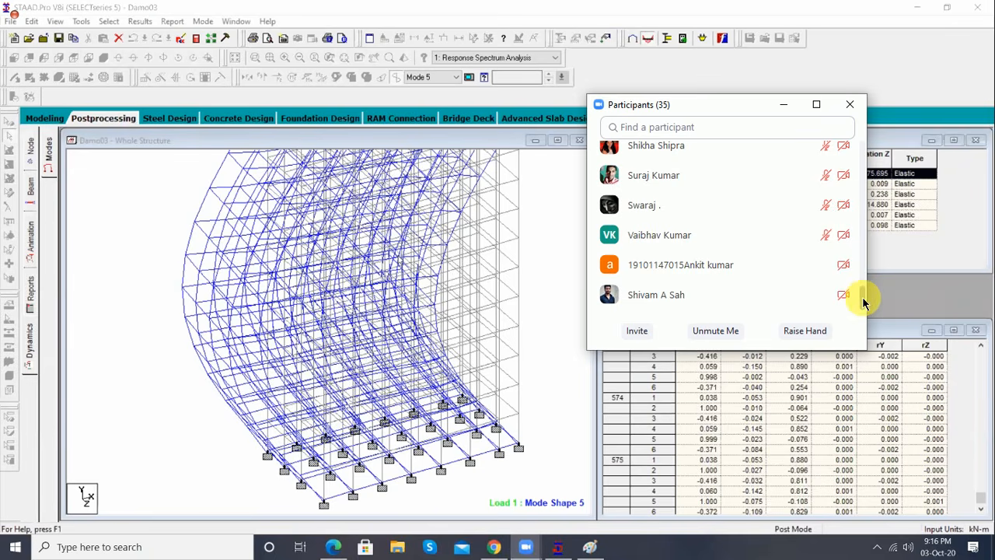
left_click_drag(863, 299, 859, 264)
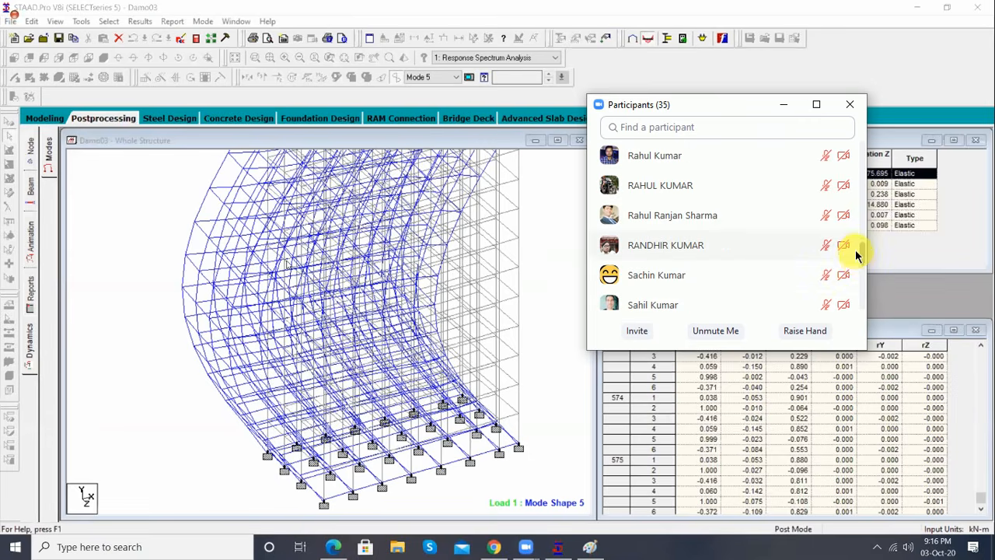
Step: Open the Zoom group chat, send "Yes Sir" to everyone and move the chat window clear of the participants list
key("alt+h")
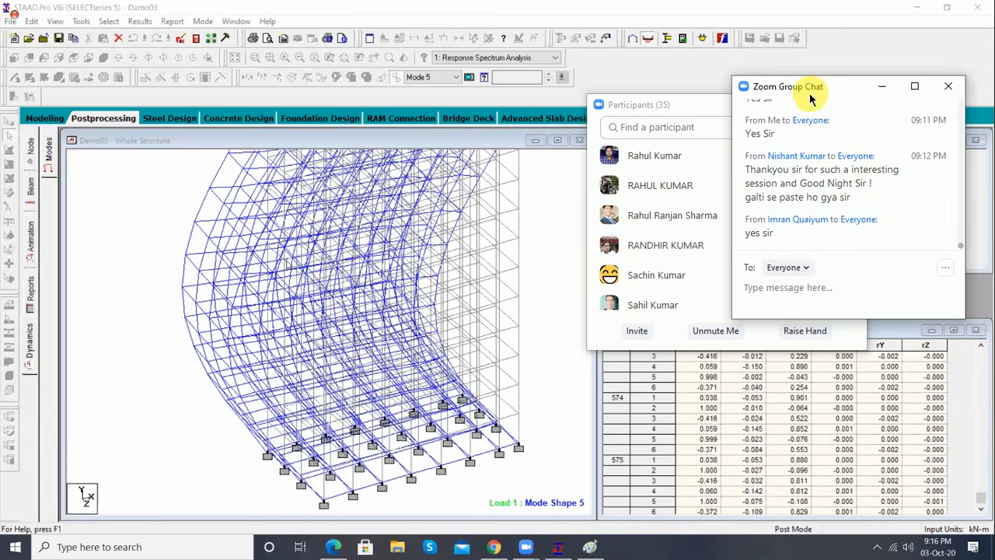
type("Yes Sir")
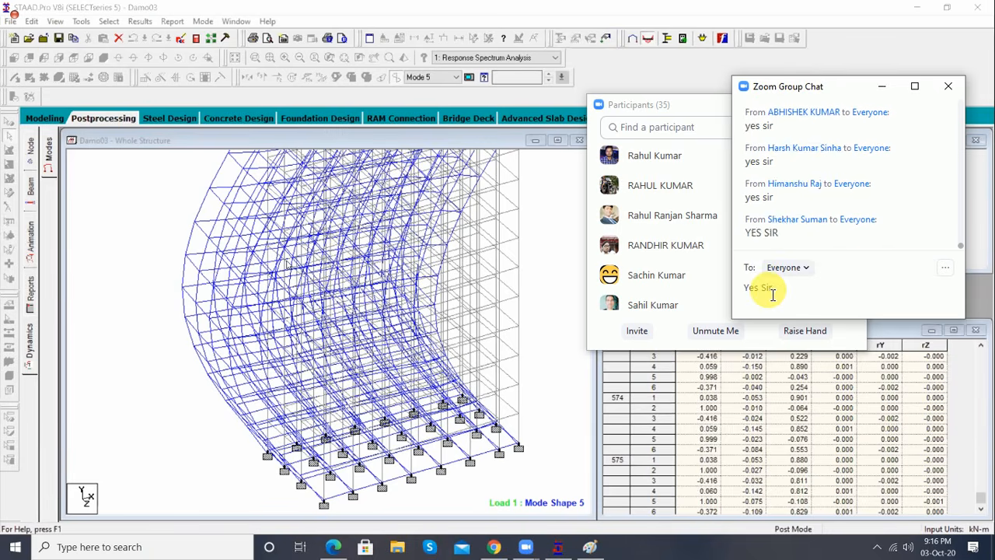
key("Return")
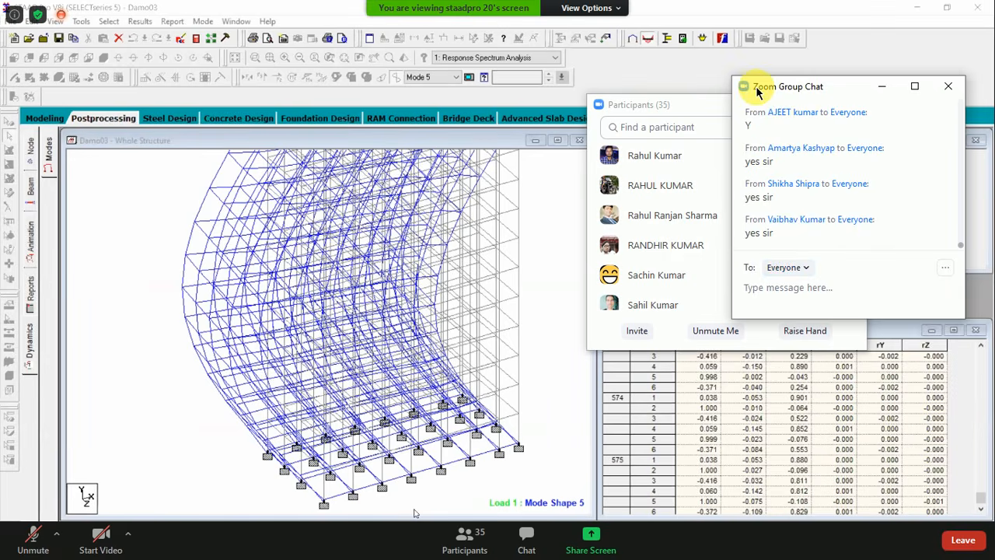
left_click_drag(746, 82, 673, 94)
left_click_drag(463, 127, 328, 149)
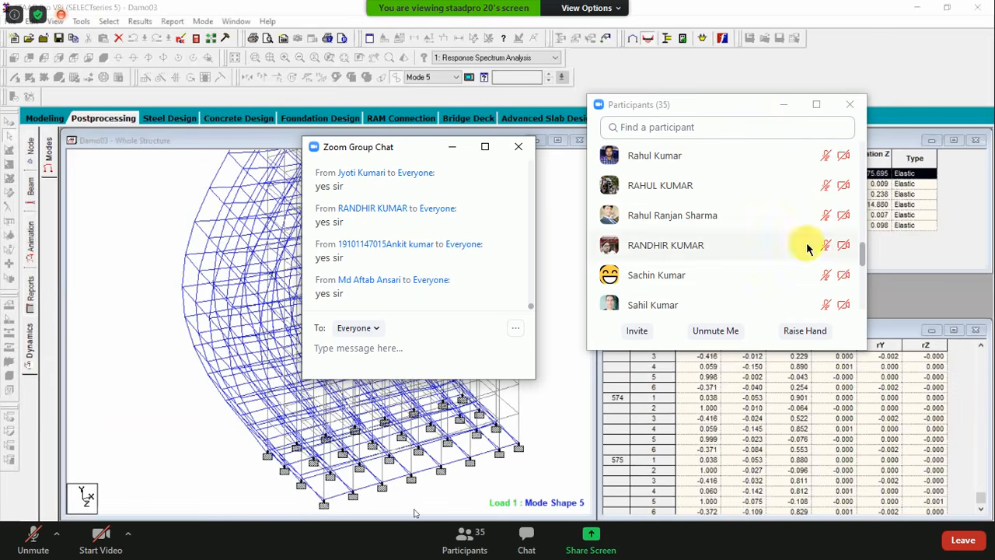
Step: Go to the start of the participants list and rename the own entry by removing the ID number in front of the name
left_click(862, 254)
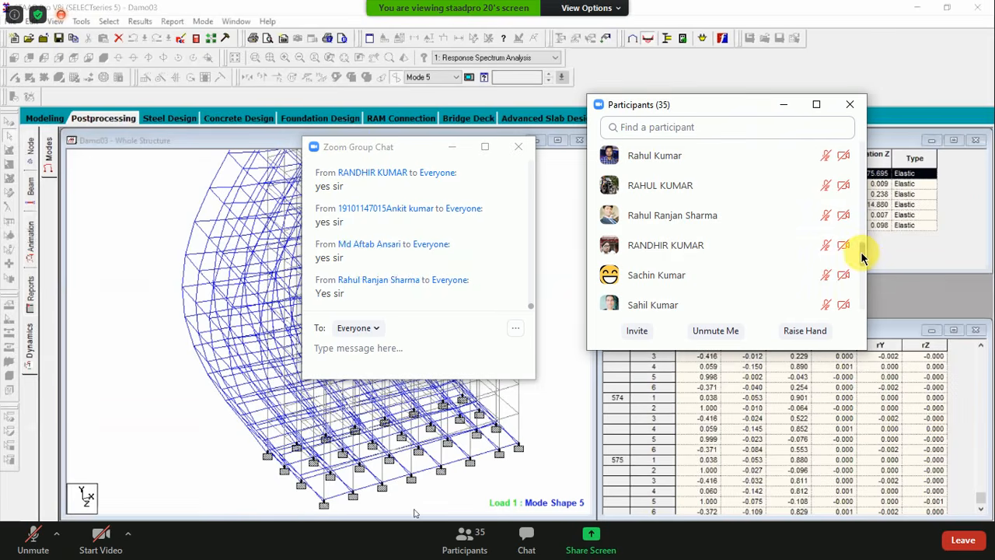
left_click_drag(862, 254, 853, 166)
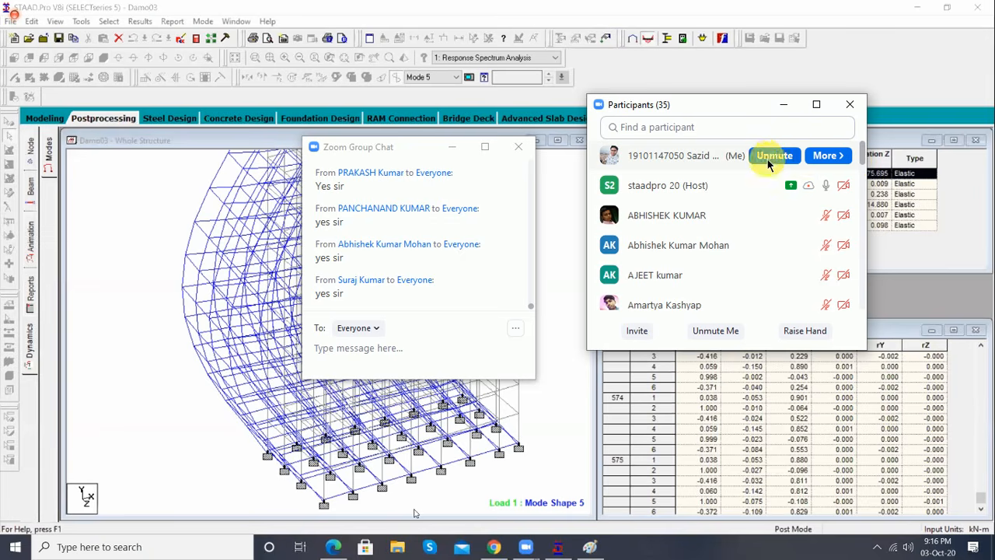
left_click(821, 157)
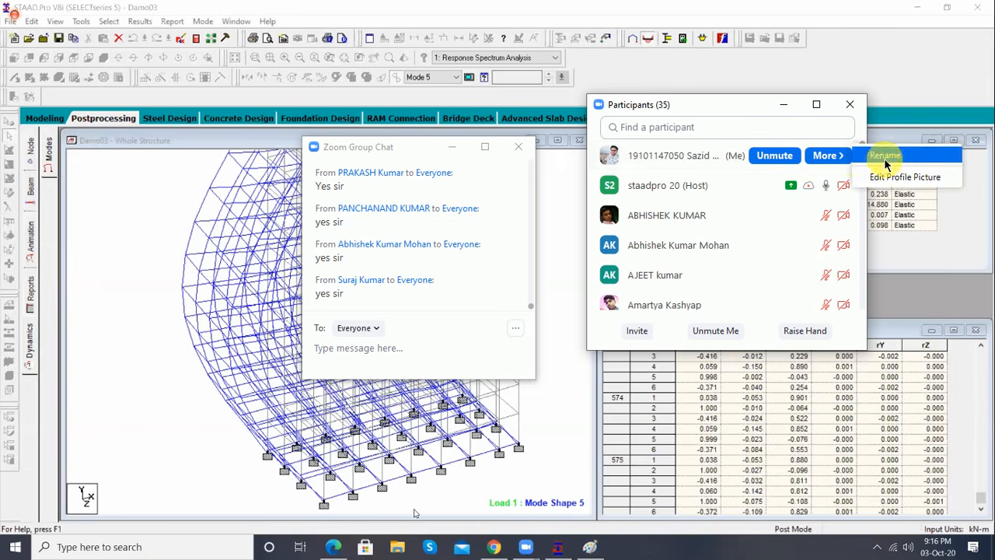
left_click(887, 159)
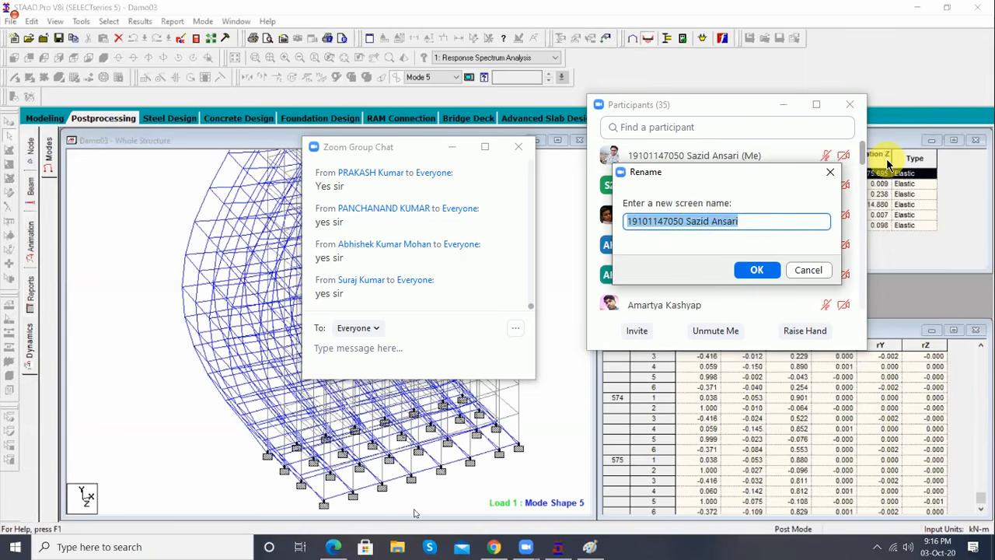
left_click(687, 223)
key("BackSpace")
key("BackSpace")
key("BackSpace")
key("BackSpace")
key("BackSpace")
key("BackSpace")
key("BackSpace")
key("BackSpace")
key("BackSpace")
key("BackSpace")
key("BackSpace")
key("BackSpace")
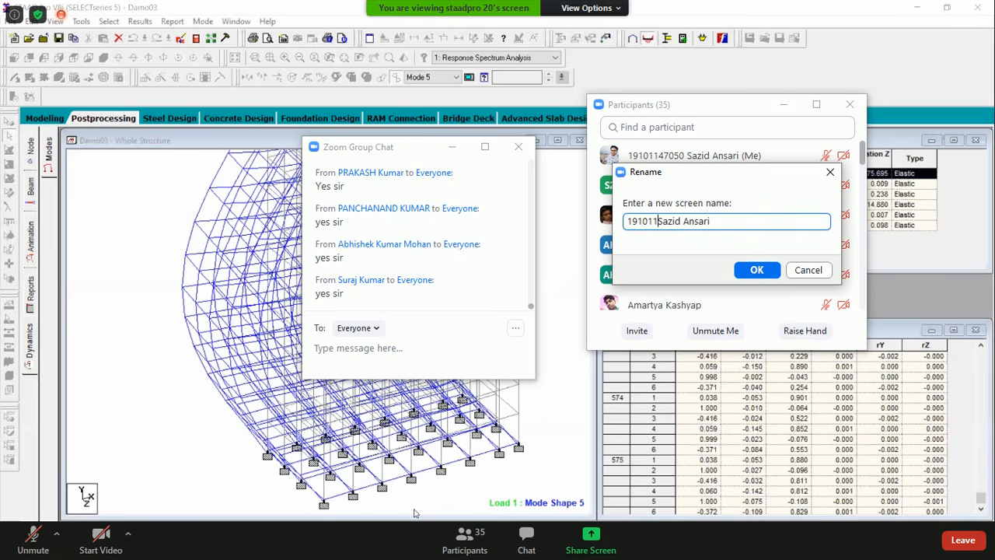
left_click(751, 269)
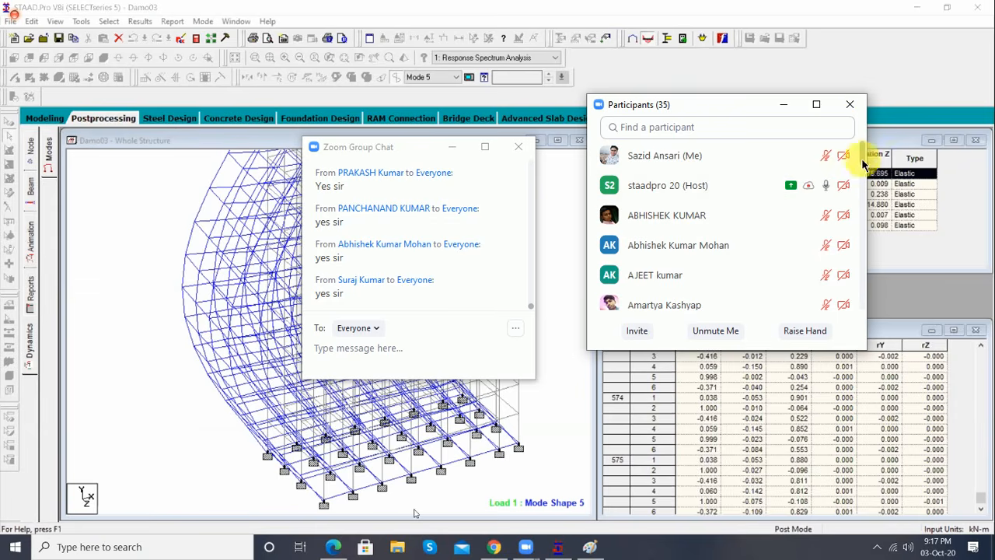
Step: Look through the participants list down to its end and close the list
scroll(859, 195, "down", 5)
scroll(861, 257, "down", 5)
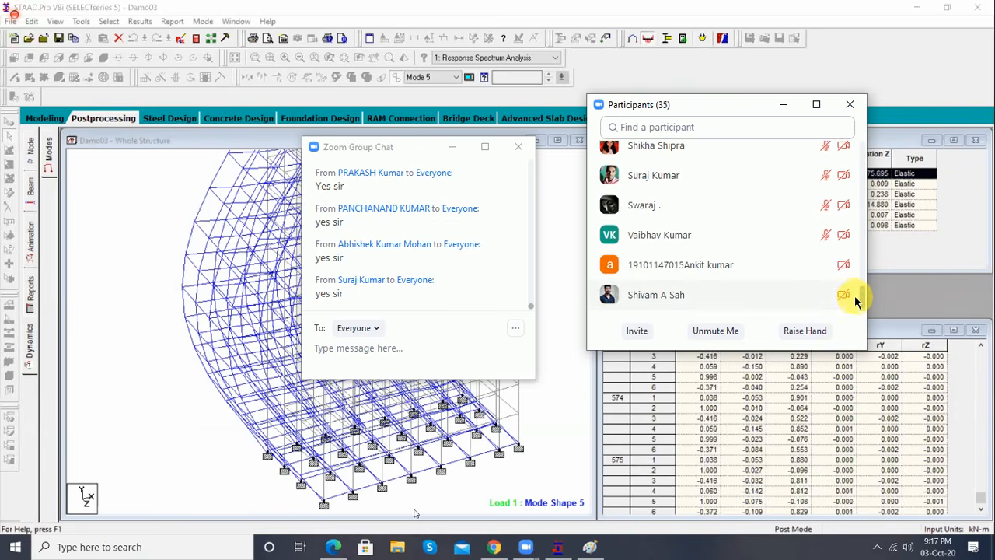
left_click(853, 102)
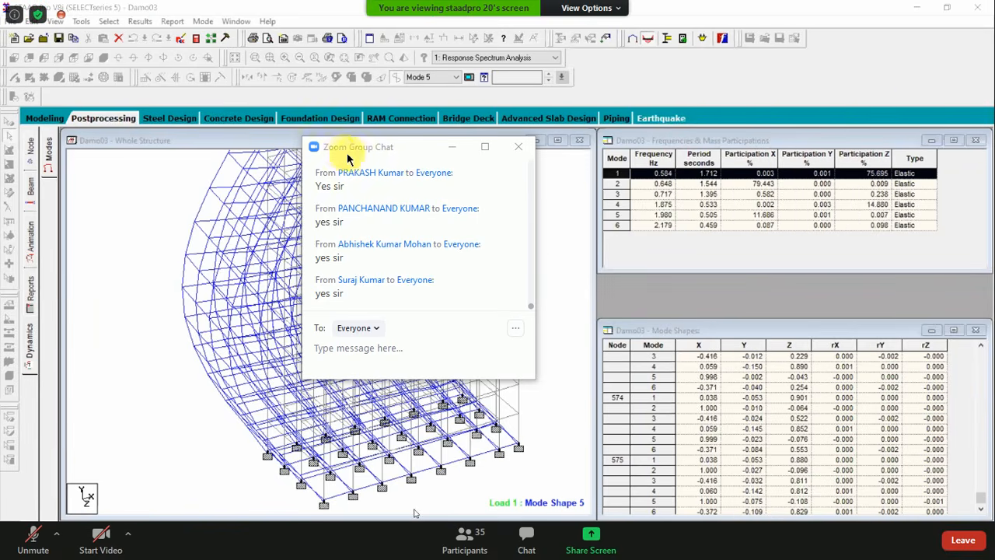
Step: Move the group chat off the structure view, read back through the earlier and latest messages and minimize the chat
left_click_drag(340, 151, 780, 98)
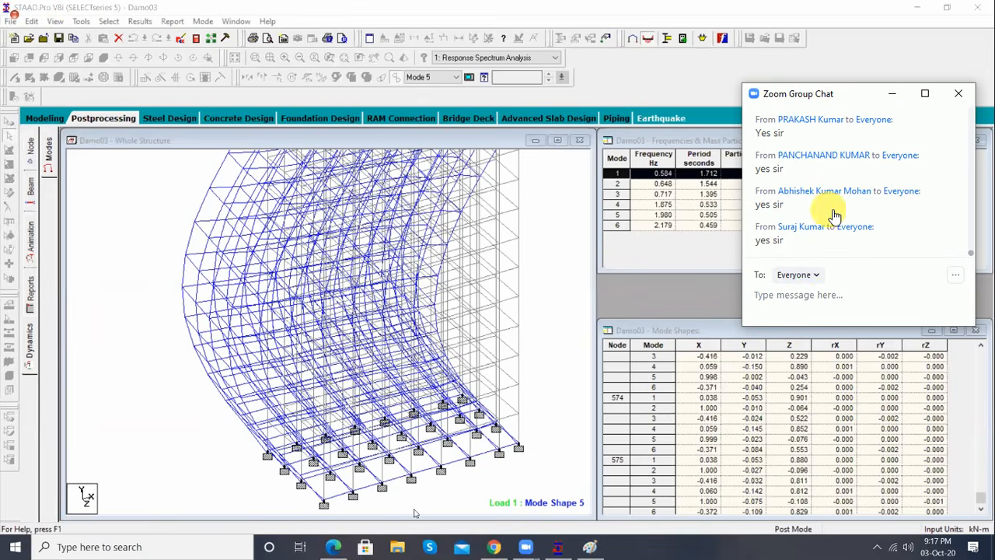
left_click(807, 304)
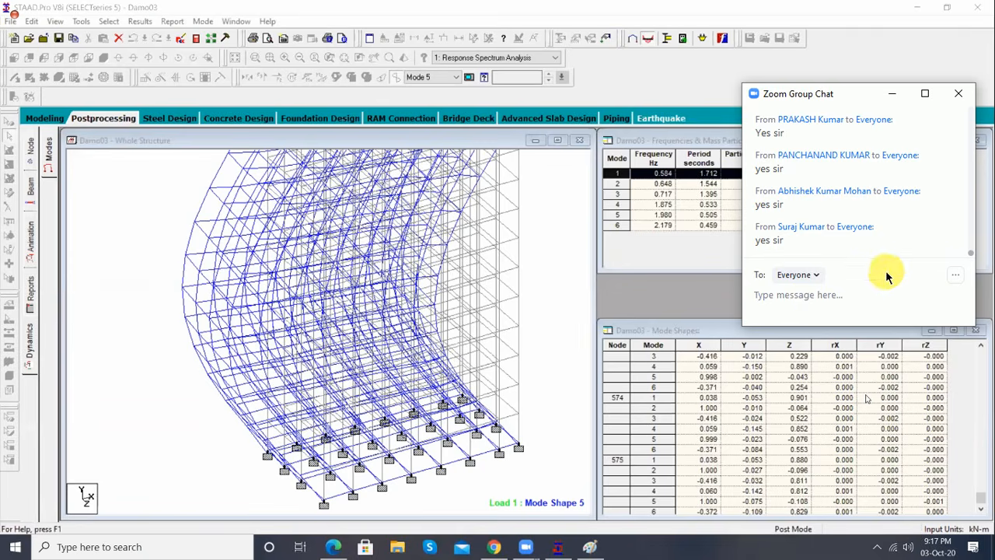
left_click(972, 254)
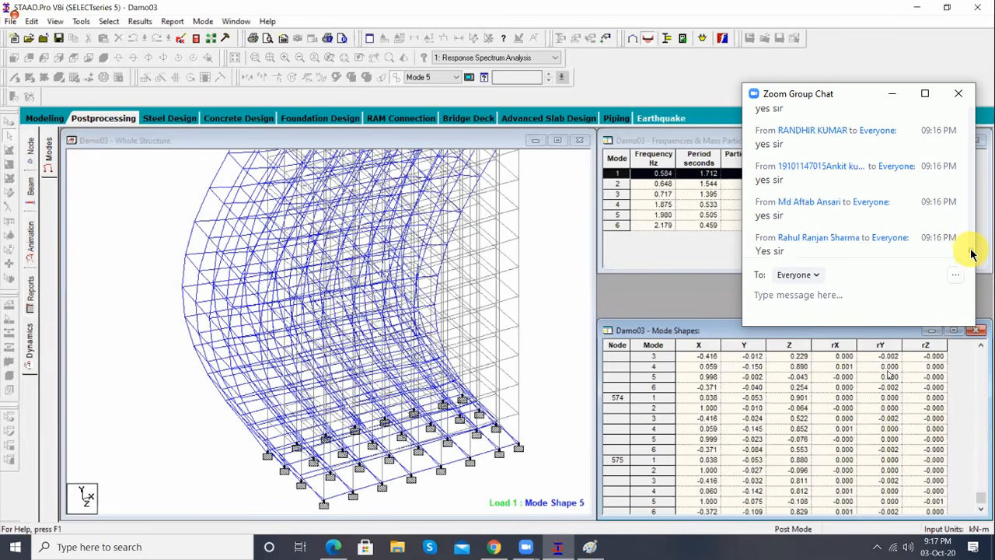
scroll(971, 249, "up", 3)
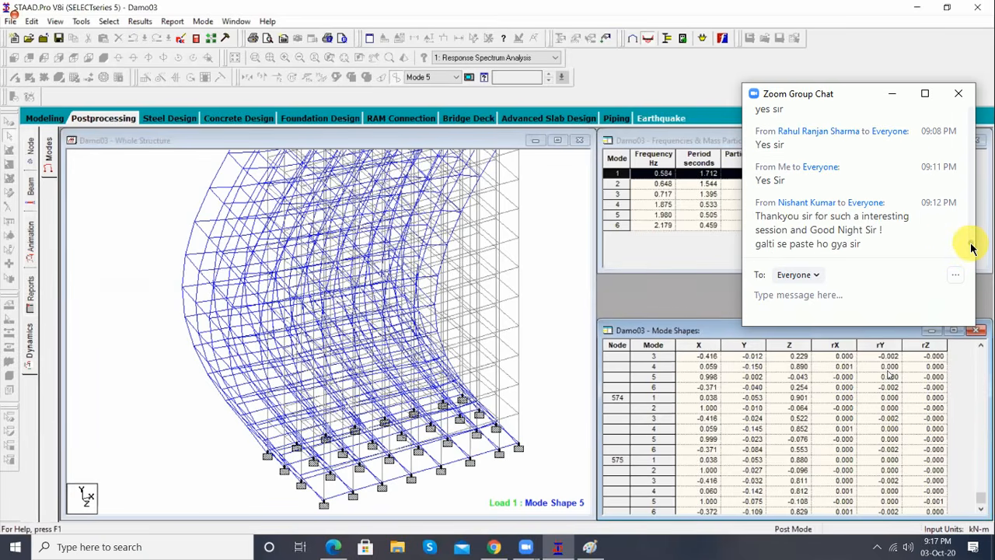
scroll(972, 247, "down", 10)
scroll(970, 248, "up", 10)
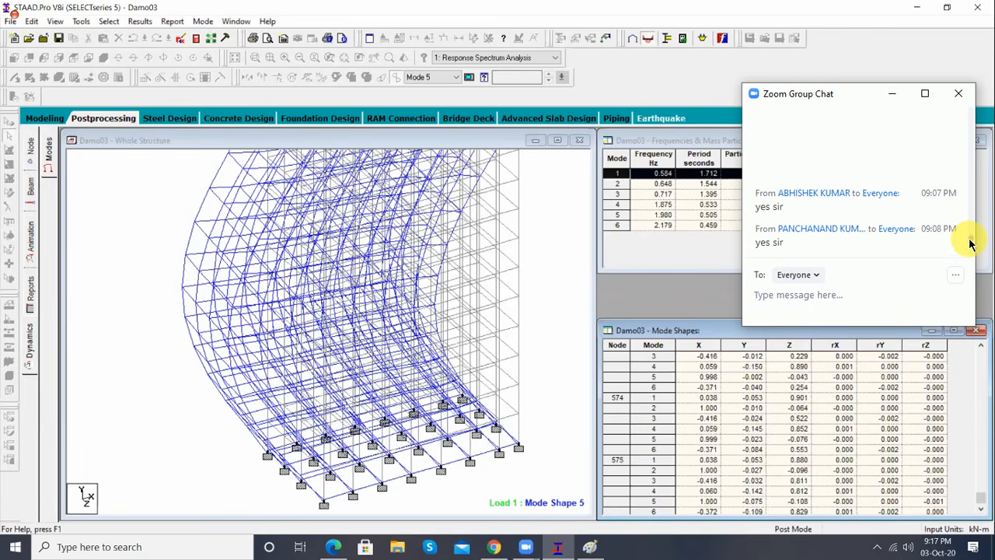
scroll(970, 246, "down", 2)
scroll(971, 246, "down", 8)
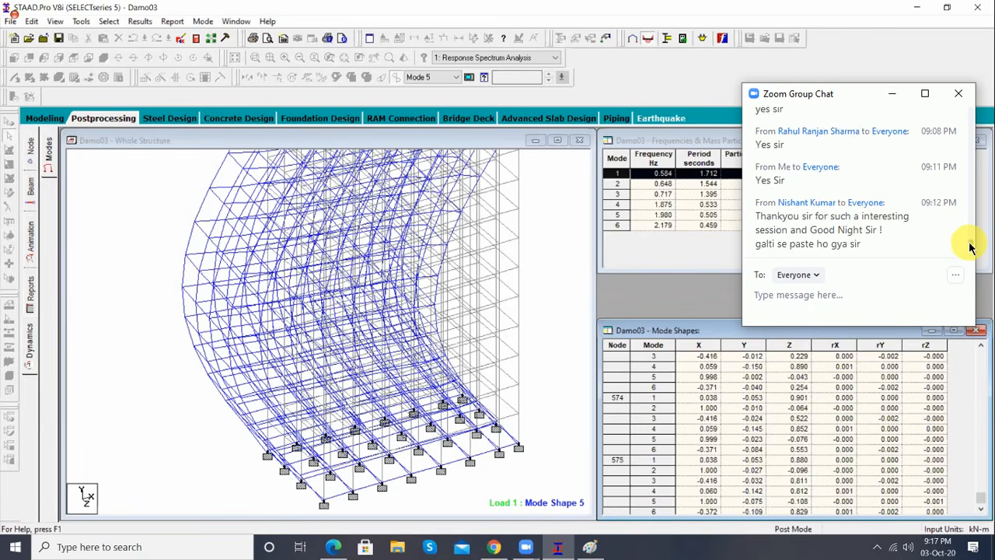
scroll(970, 247, "up", 3)
scroll(970, 246, "down", 5)
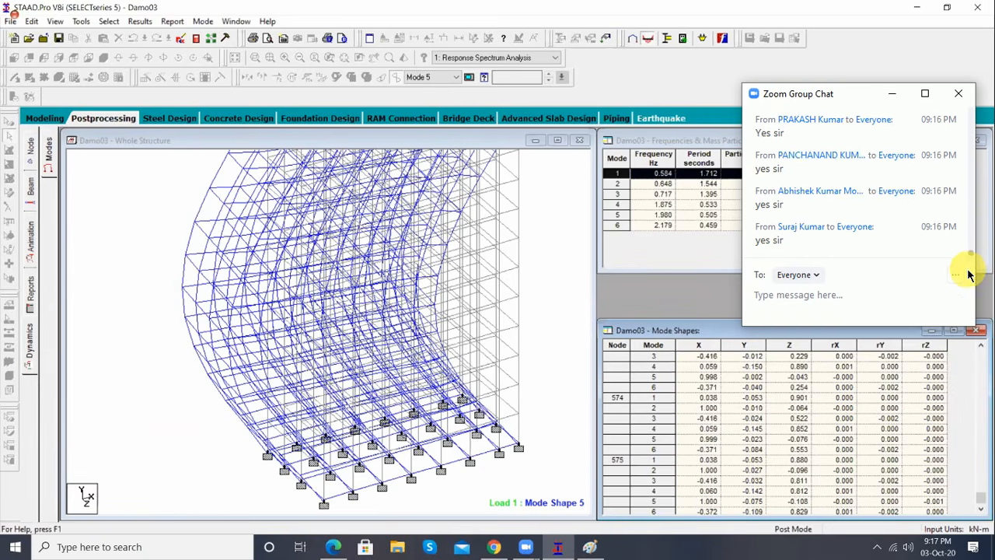
left_click(894, 92)
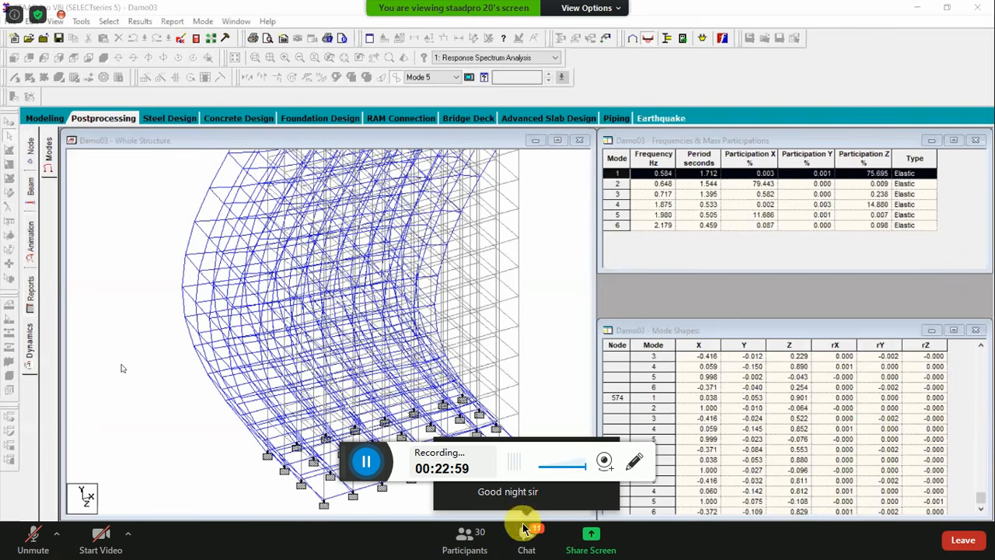
Step: Reopen the participants list, search the attendees for "ni" and close the list
left_click(467, 545)
left_click(661, 132)
type("ni")
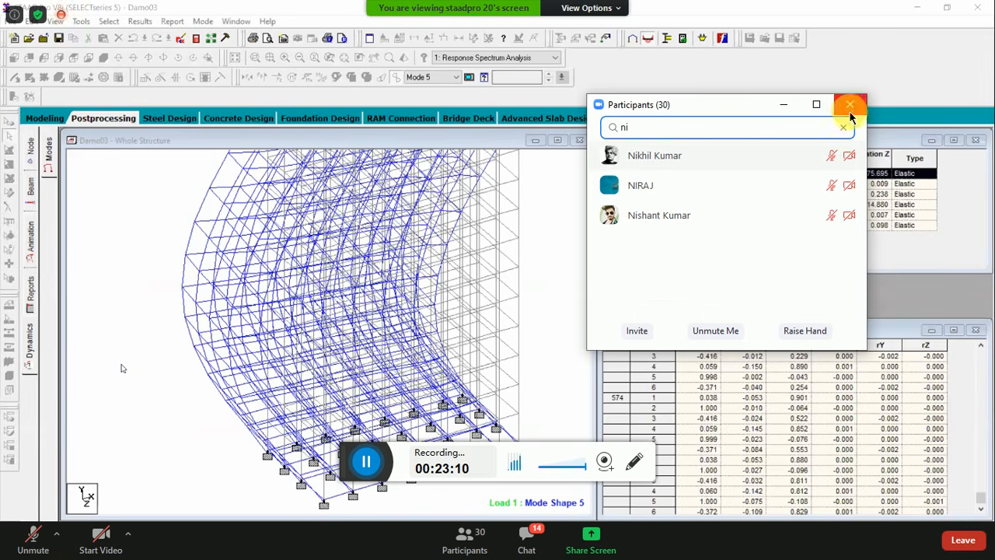
left_click(849, 106)
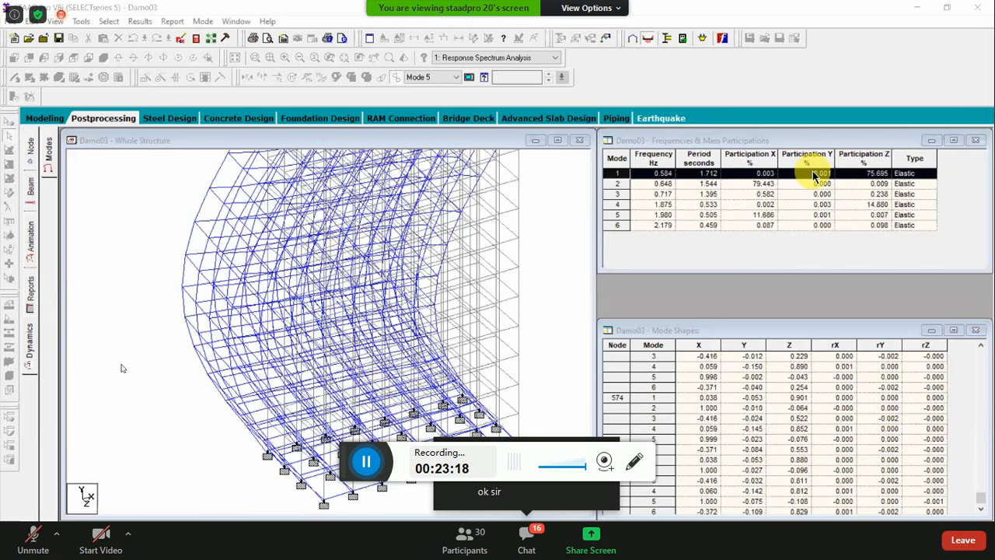
Step: Open the group chat and read through the closing messages down to the newest ones
left_click(529, 544)
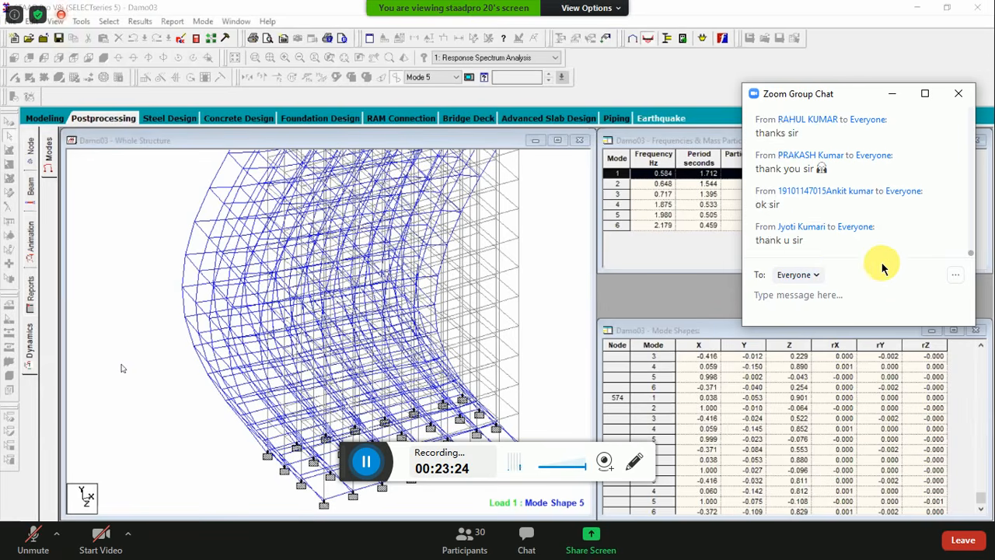
left_click(835, 303)
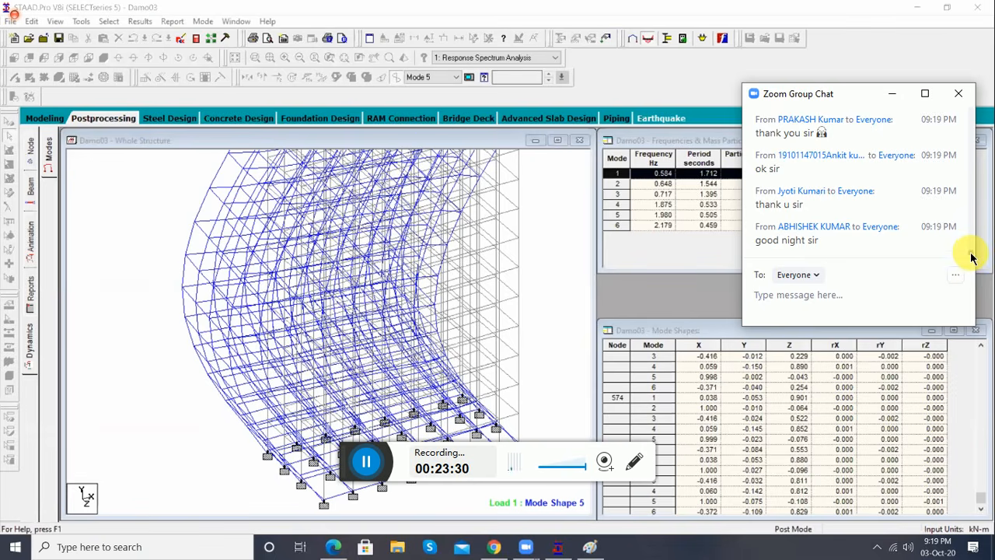
scroll(971, 249, "up", 10)
scroll(970, 248, "down", 10)
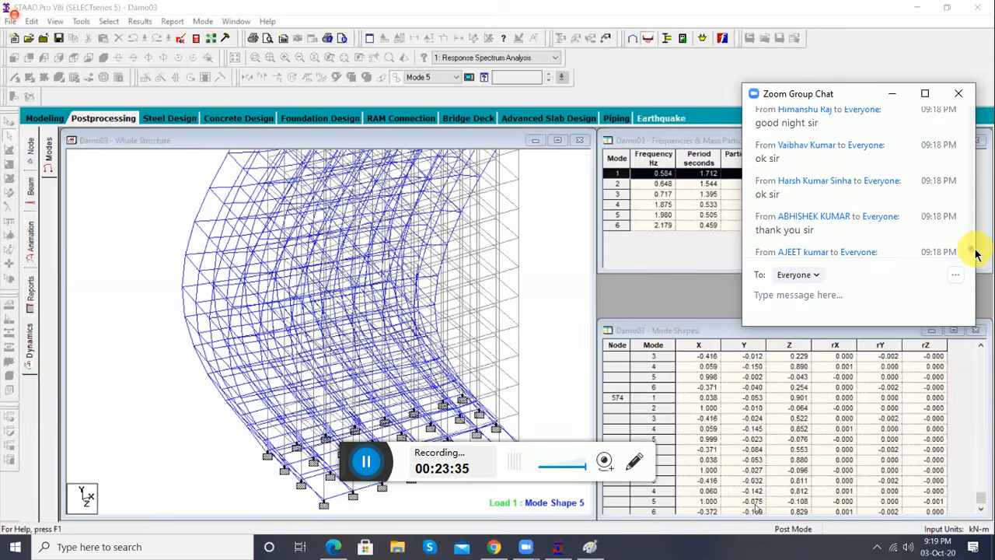
left_click(975, 254)
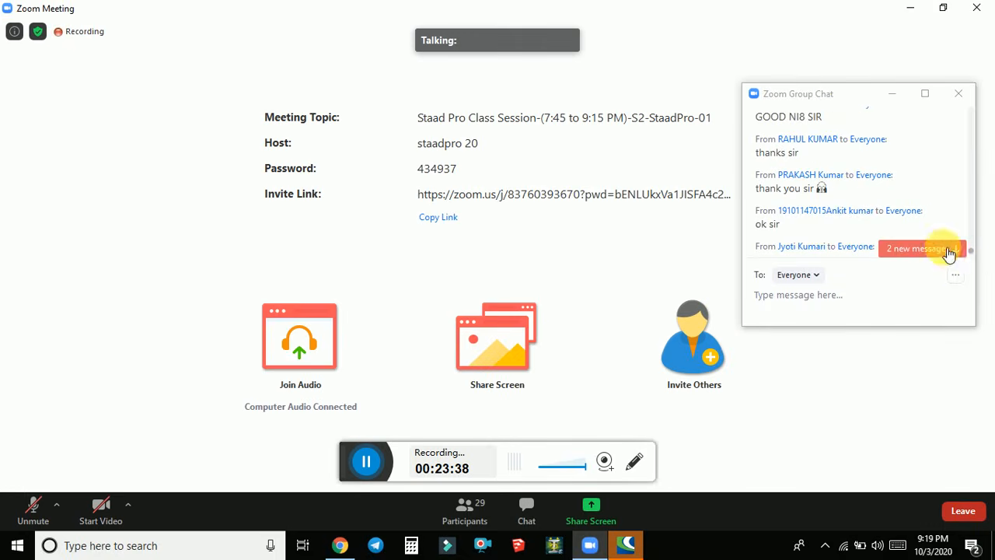
left_click(947, 250)
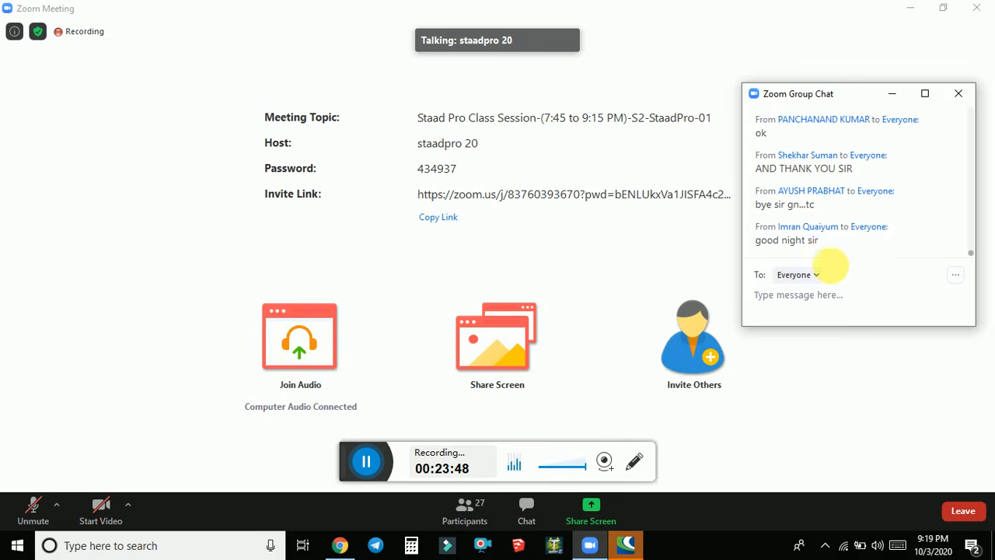
left_click(824, 307)
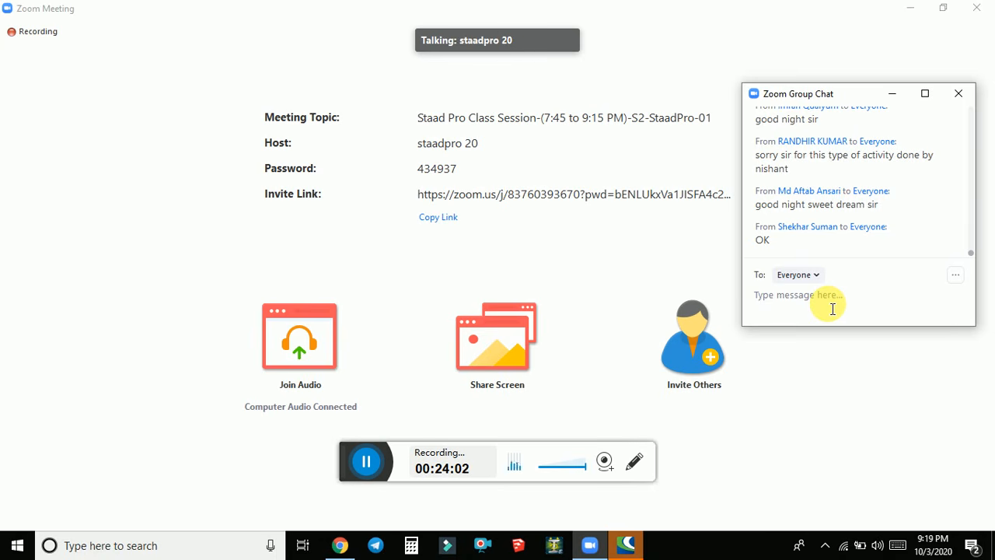
left_click(832, 308)
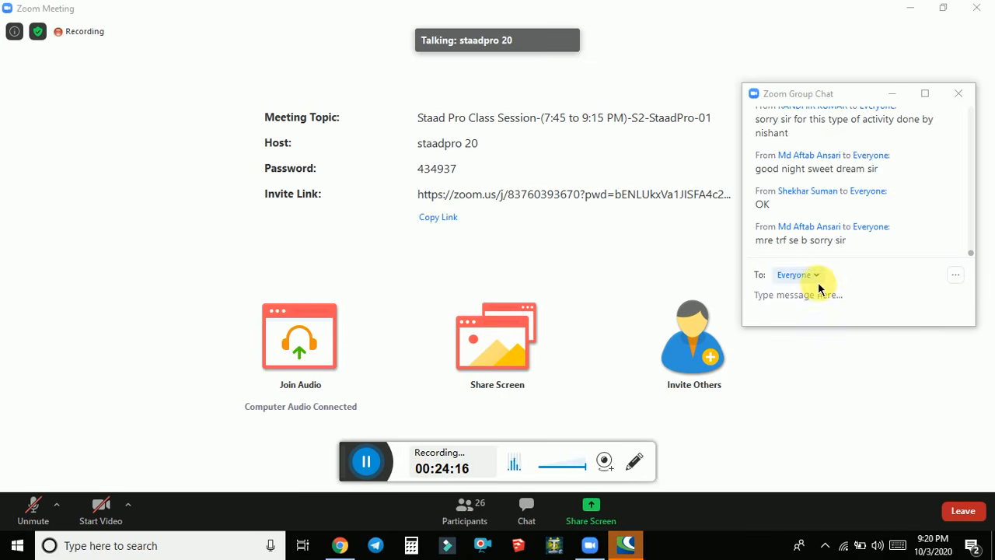
left_click(827, 314)
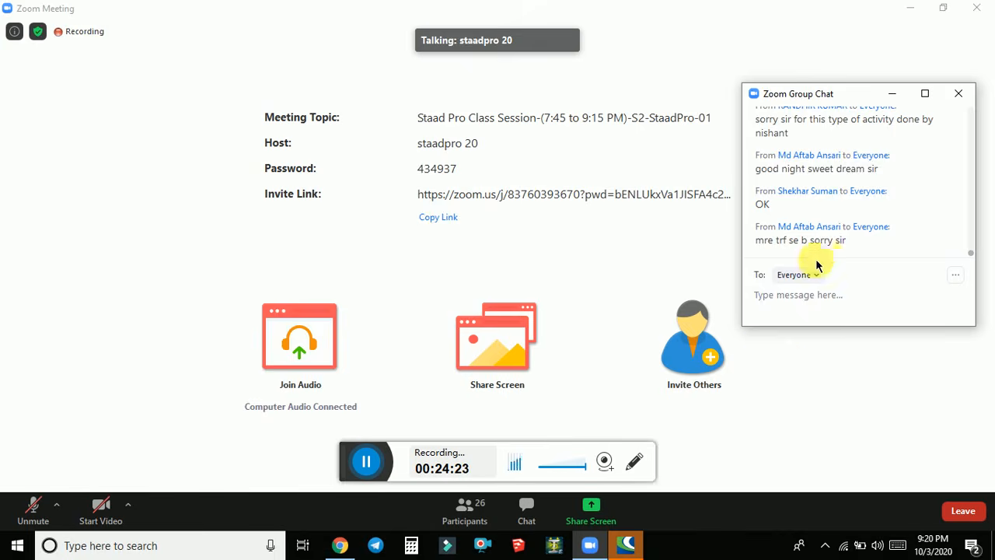
left_click(818, 307)
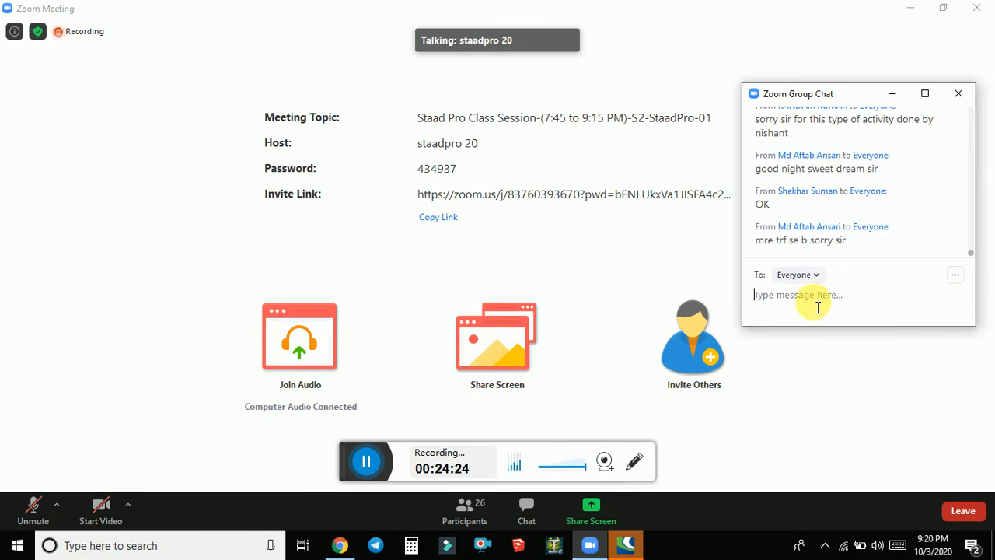
Step: Reopen the participants list, clear its search text to list all attendees and close the list
left_click(465, 521)
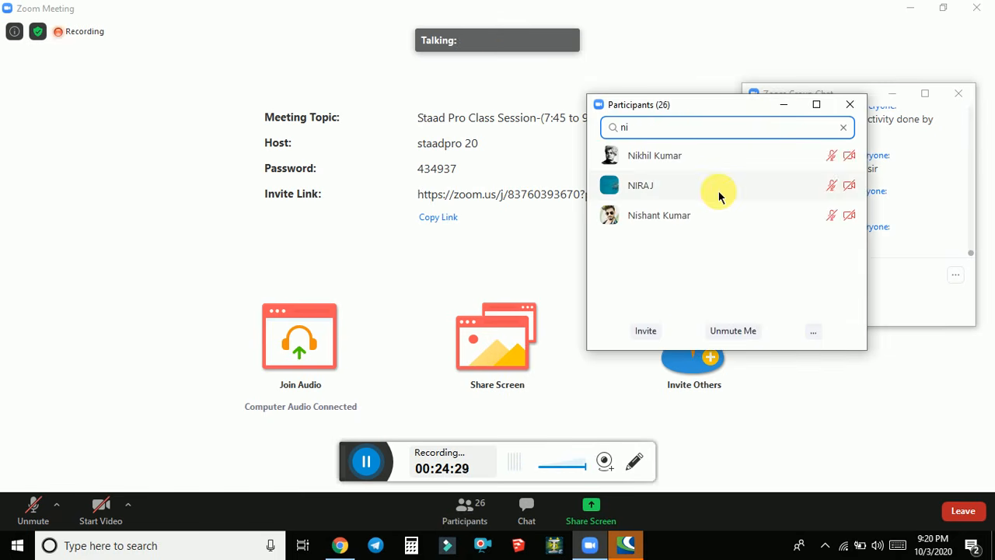
key("BackSpace")
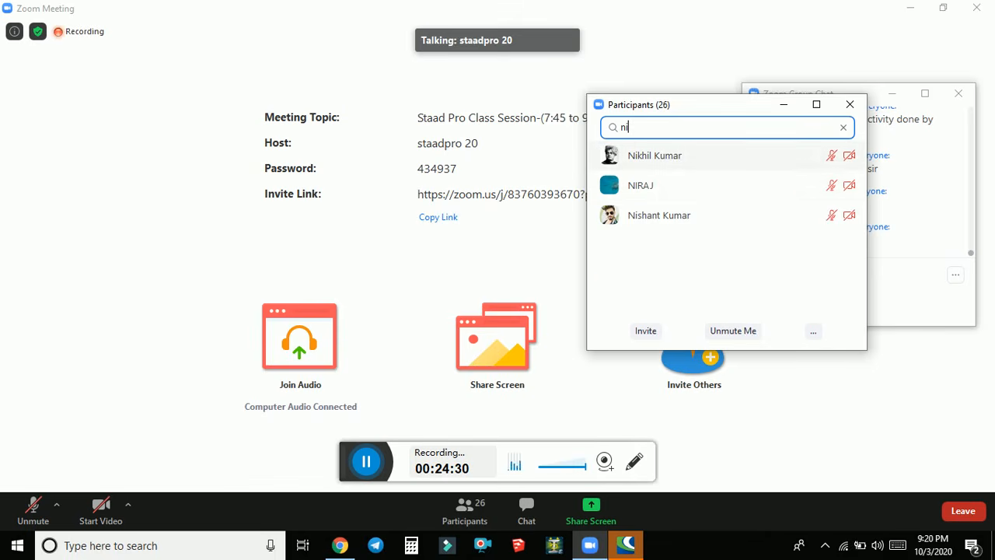
left_click(846, 130)
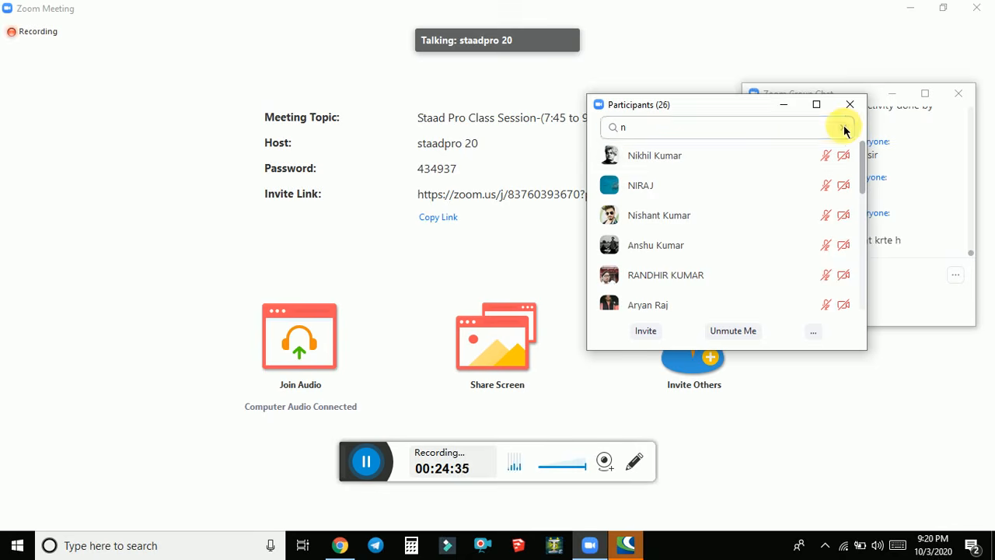
left_click(845, 130)
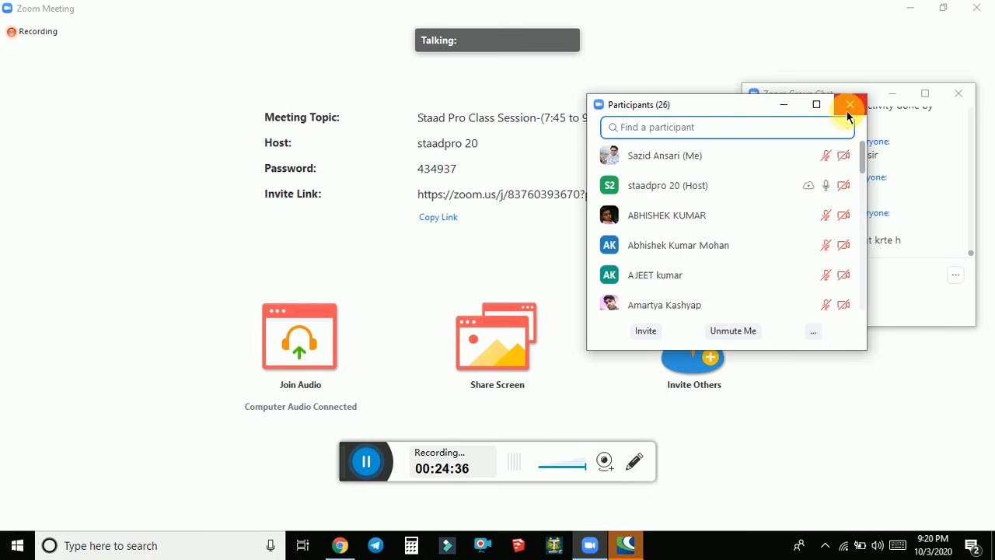
left_click(849, 104)
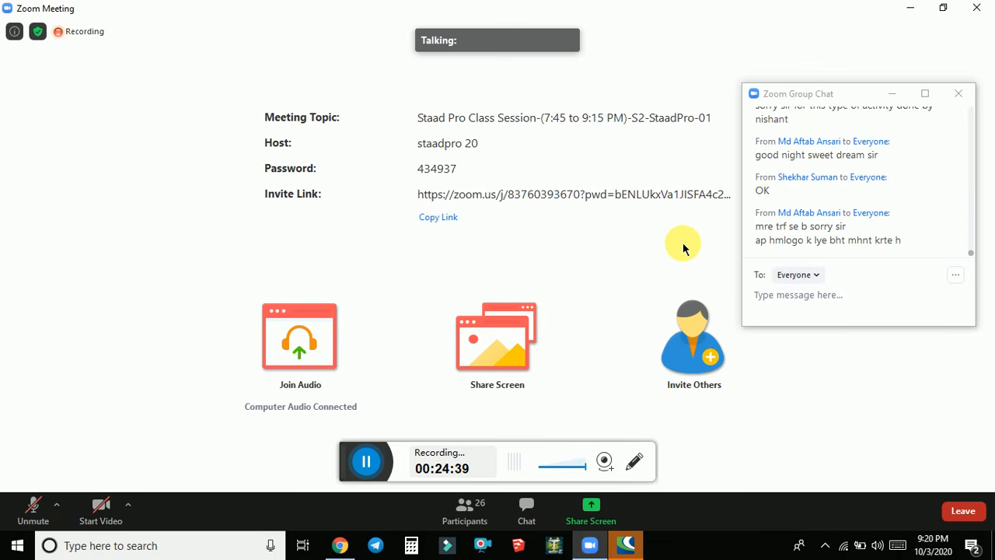